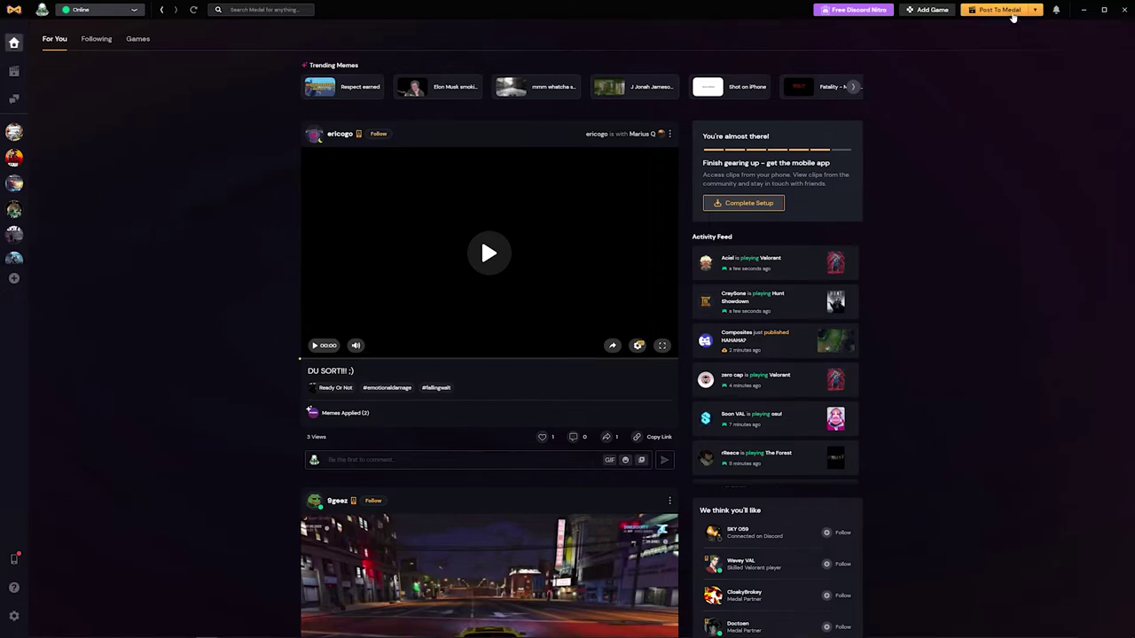
# Check the Post To Medal menu and sidebar game cards, then open Settings on the Account page.
pyautogui.click(1036, 16)
pyautogui.moveTo(12, 143)
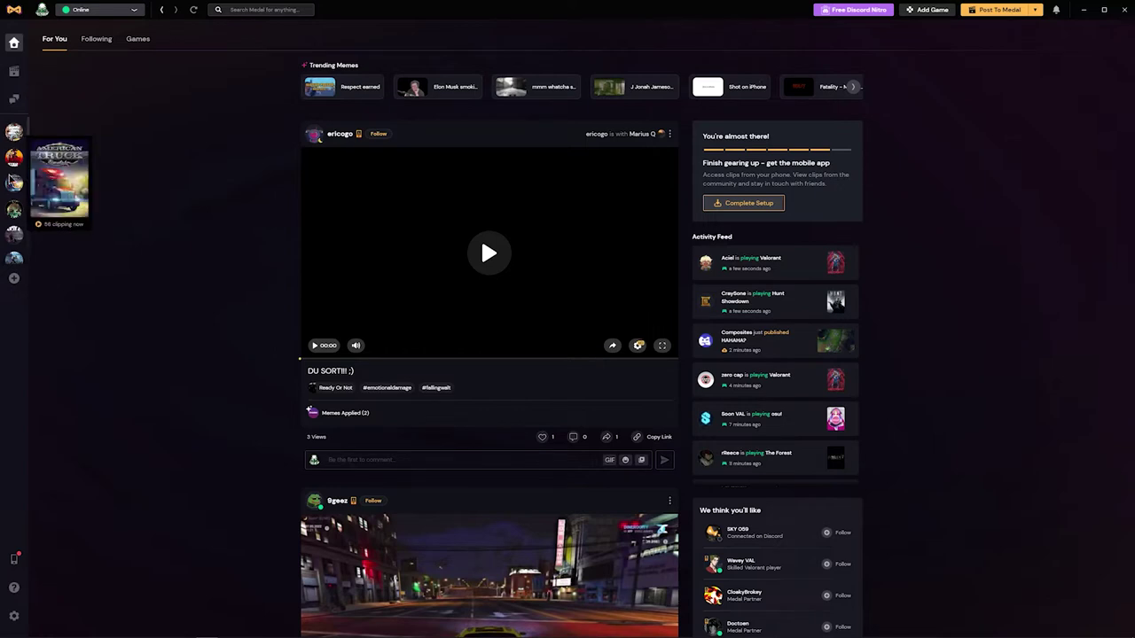
pyautogui.moveTo(14, 210)
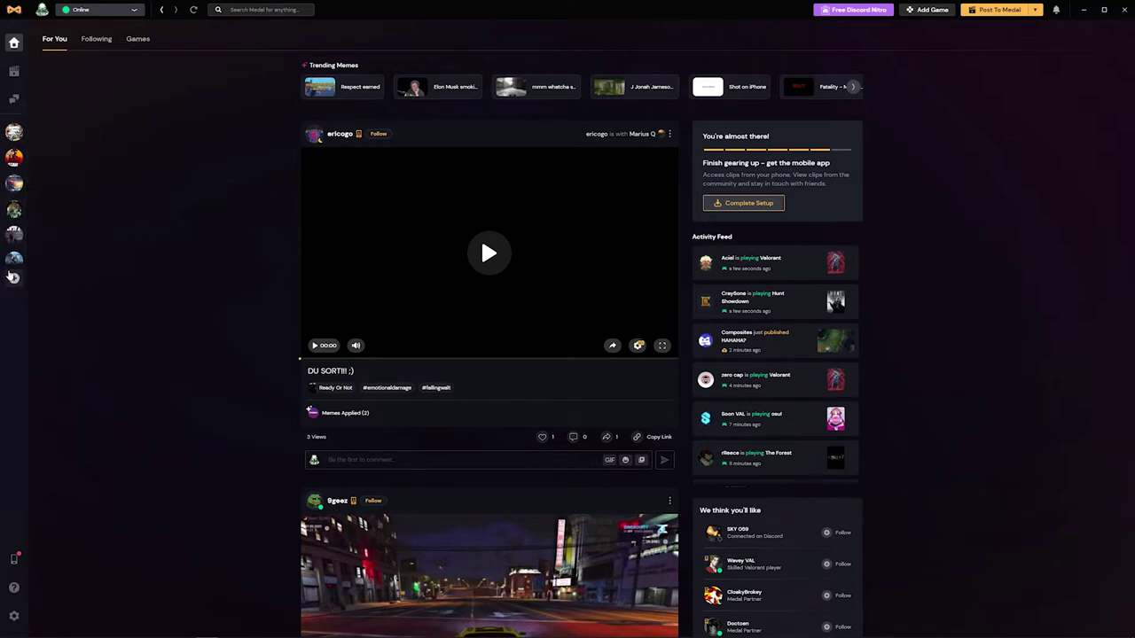
pyautogui.moveTo(13, 258)
pyautogui.click(13, 615)
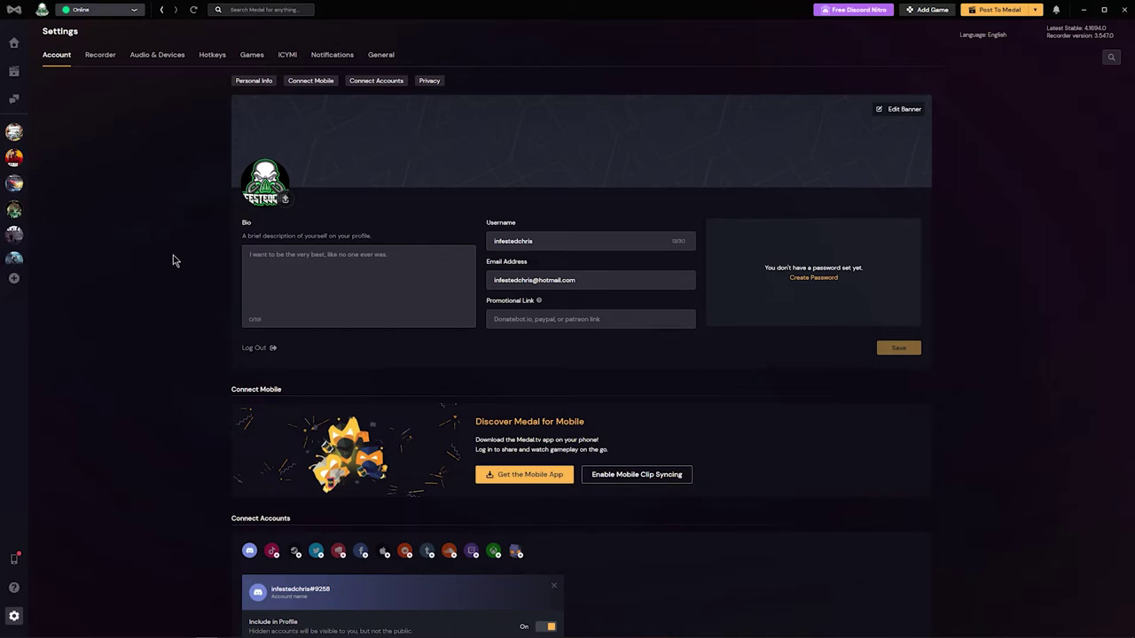
# Look through the Recorder, Hotkeys and Account settings pages, ending on Recorder.
pyautogui.click(100, 62)
pyautogui.click(221, 58)
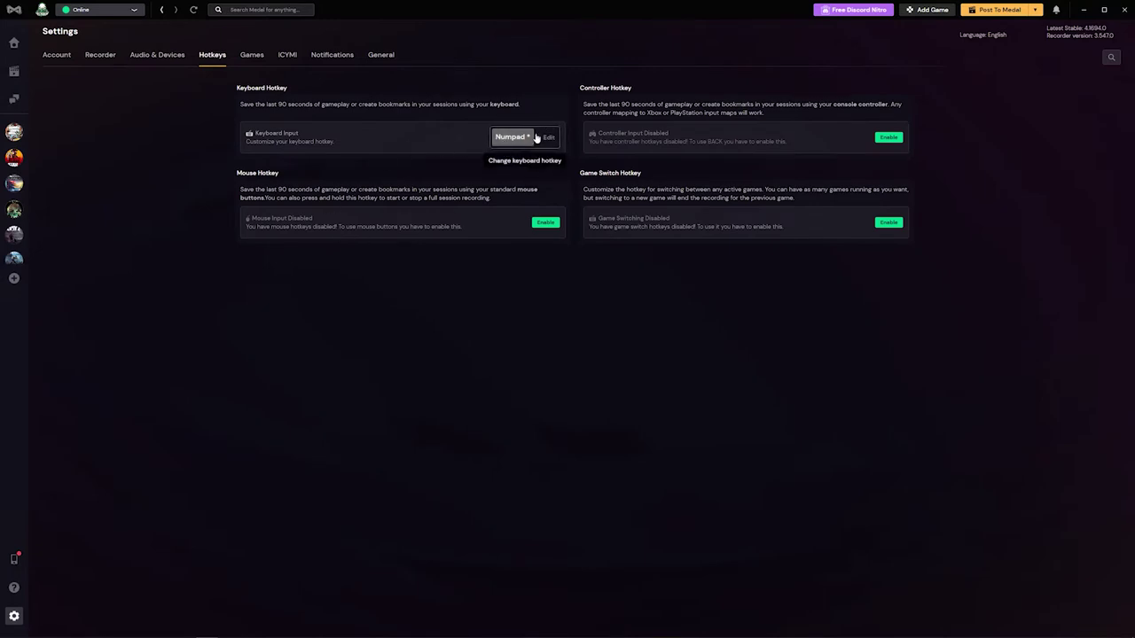
pyautogui.click(54, 60)
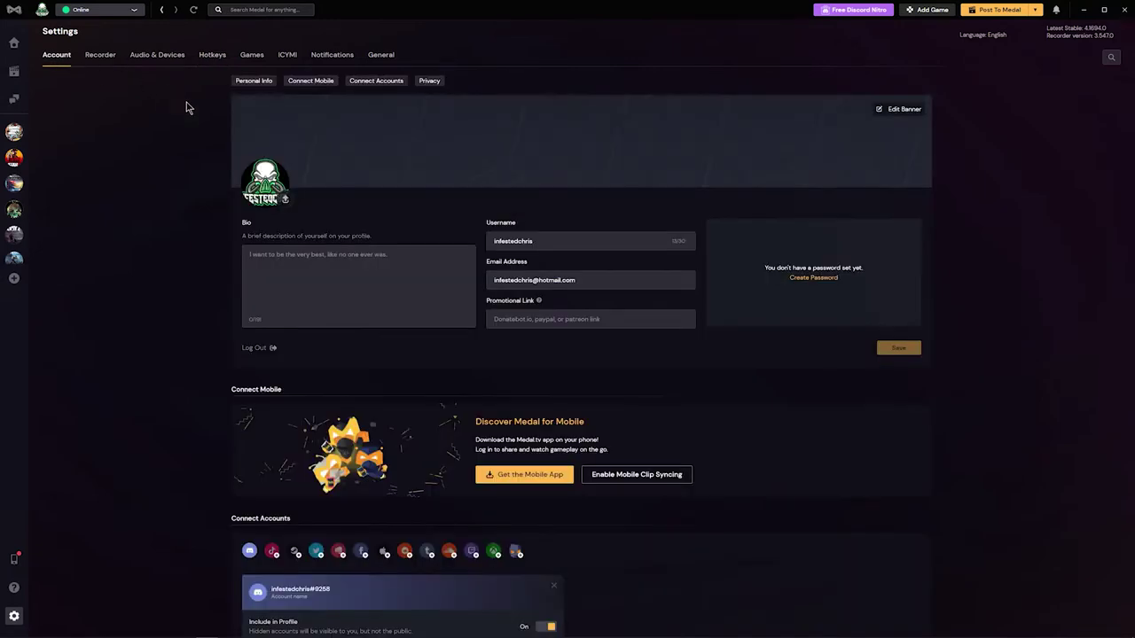
pyautogui.scroll(-1, 188, 263)
pyautogui.scroll(1, 221, 256)
pyautogui.scroll(-3, 170, 304)
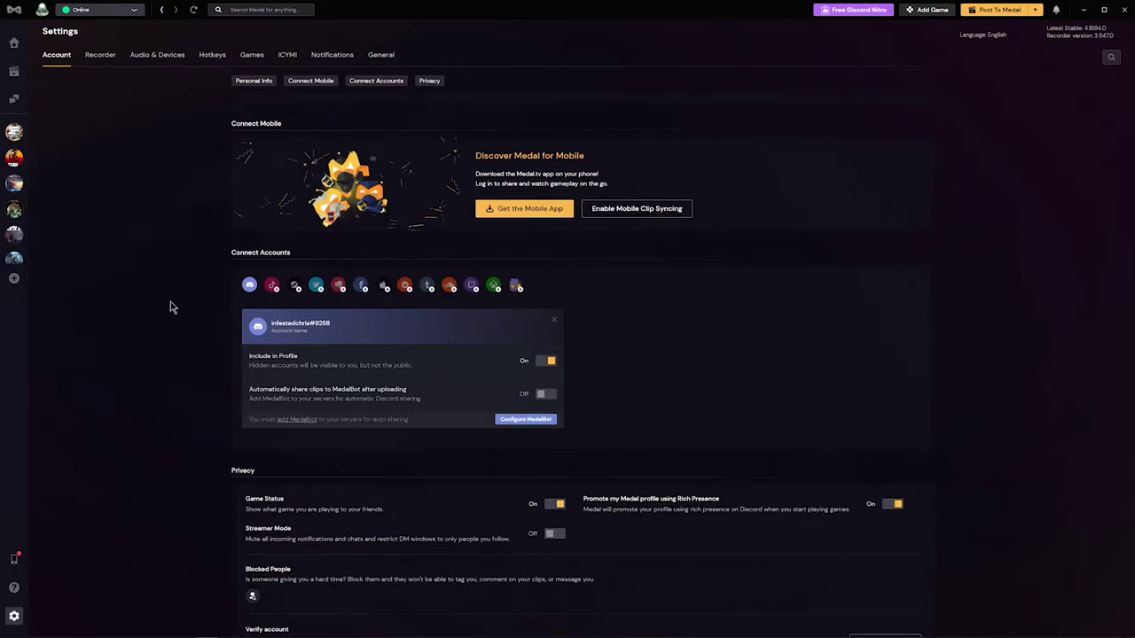
pyautogui.scroll(-2, 149, 291)
pyautogui.scroll(3, 164, 291)
pyautogui.click(102, 57)
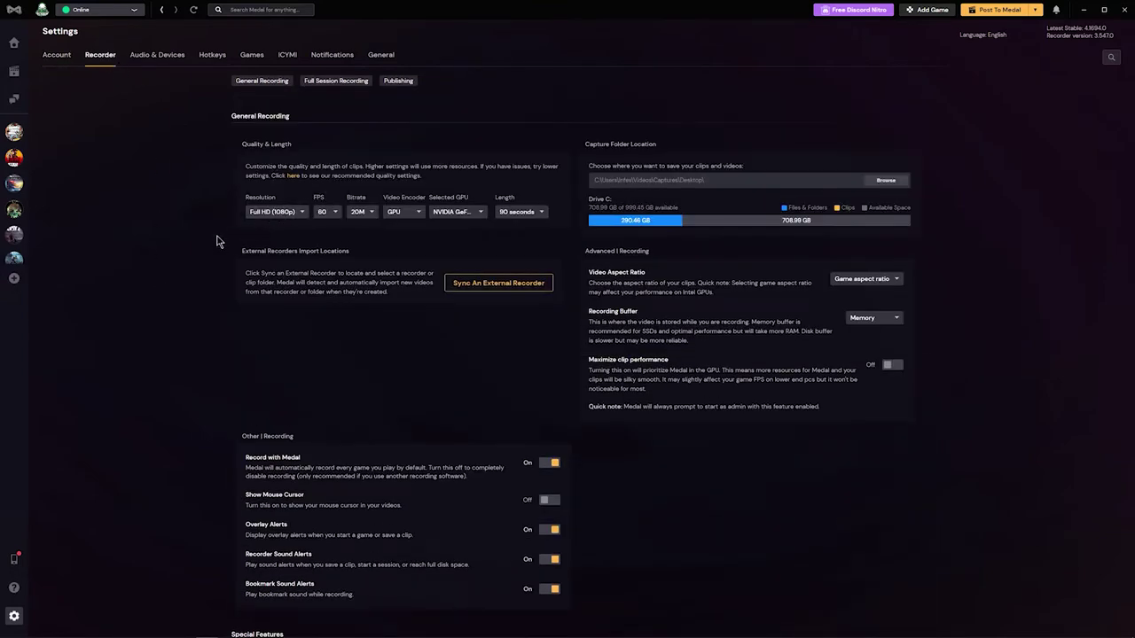
# Switch Full Session Recording on under Special Features, then turn it back off.
pyautogui.scroll(-3, 204, 275)
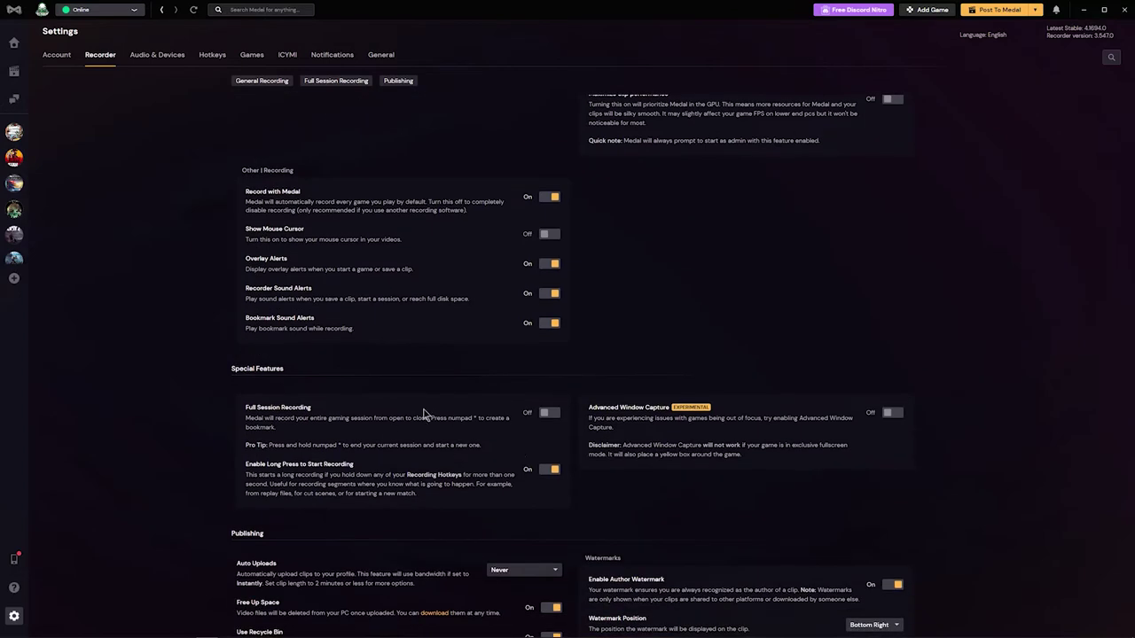
pyautogui.click(548, 414)
pyautogui.click(550, 416)
# Back on Recorder, review clip length choices and keep NVIDIA GeForce RTX 3070 as GPU.
pyautogui.click(205, 57)
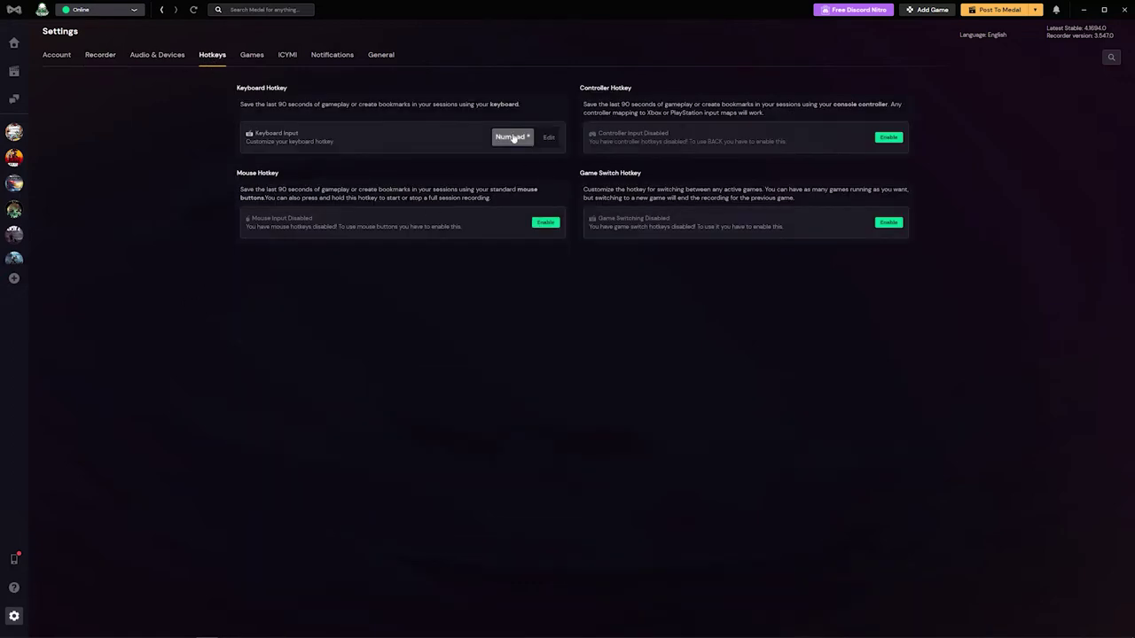
pyautogui.click(99, 59)
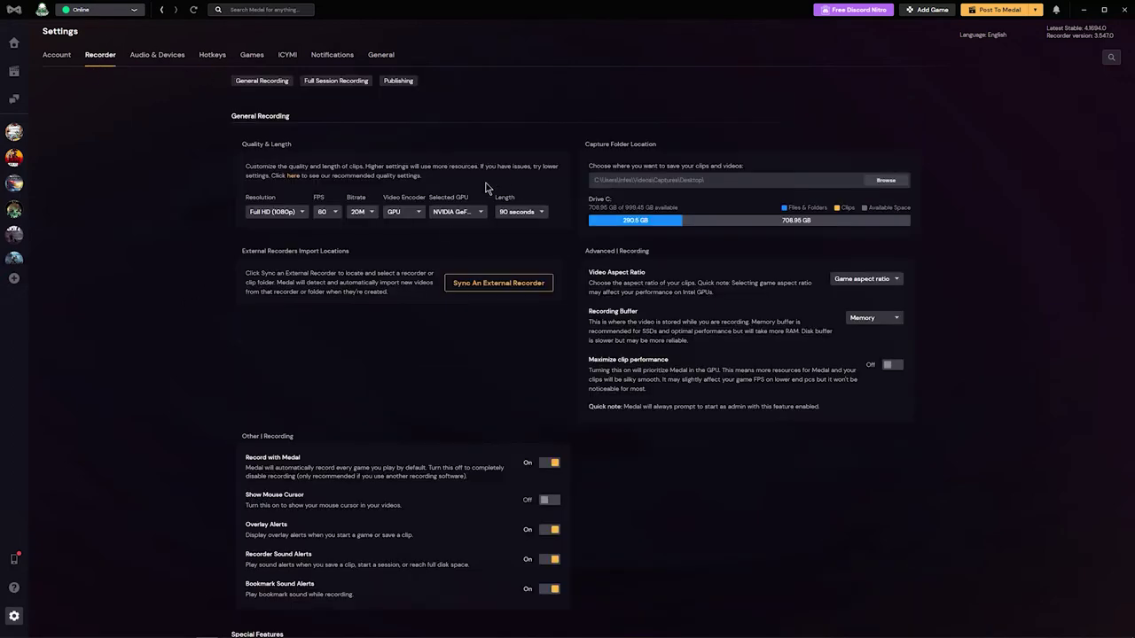
pyautogui.click(517, 216)
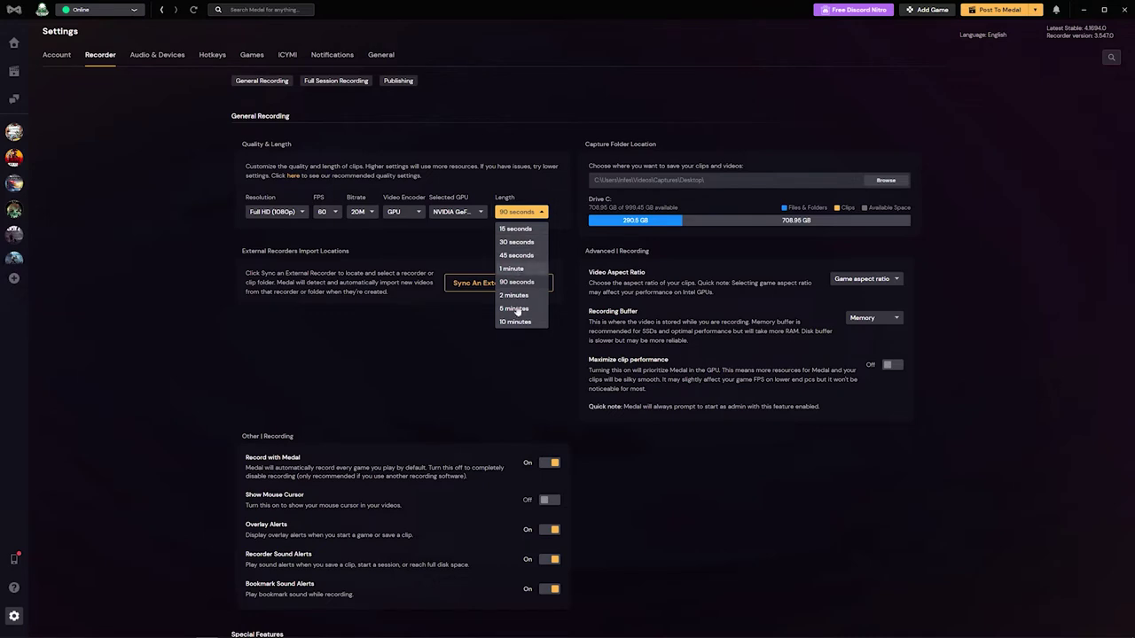
pyautogui.click(469, 217)
pyautogui.click(457, 248)
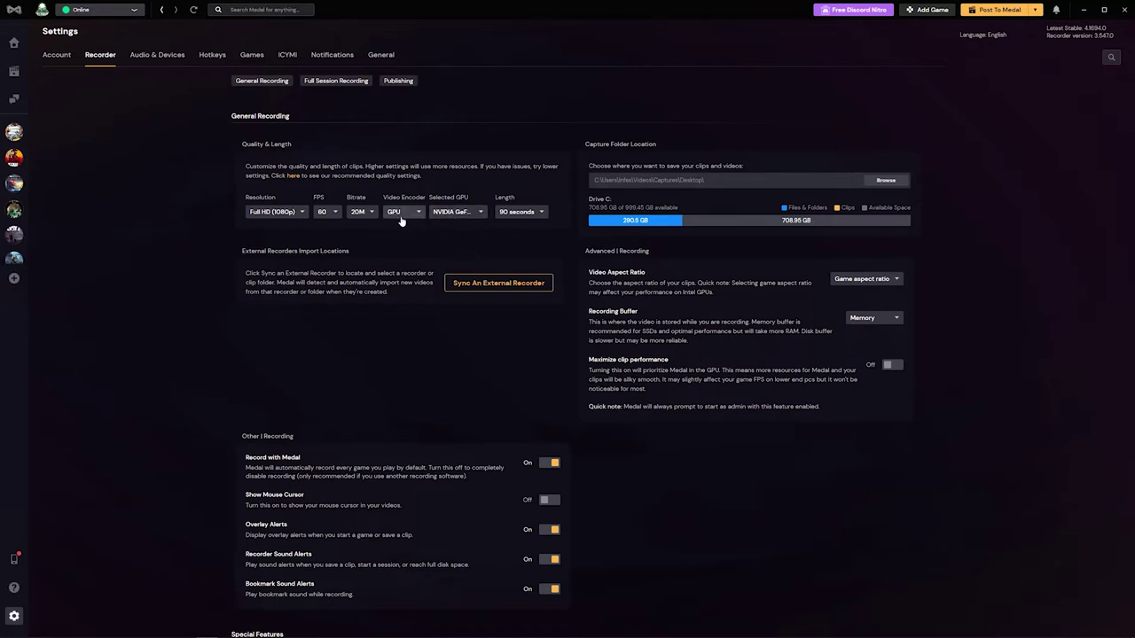
# Try CPU encoding and Auto GPU, then restore GPU encoding on the NVIDIA GeForce RTX 3070.
pyautogui.click(404, 215)
pyautogui.click(395, 243)
pyautogui.click(457, 214)
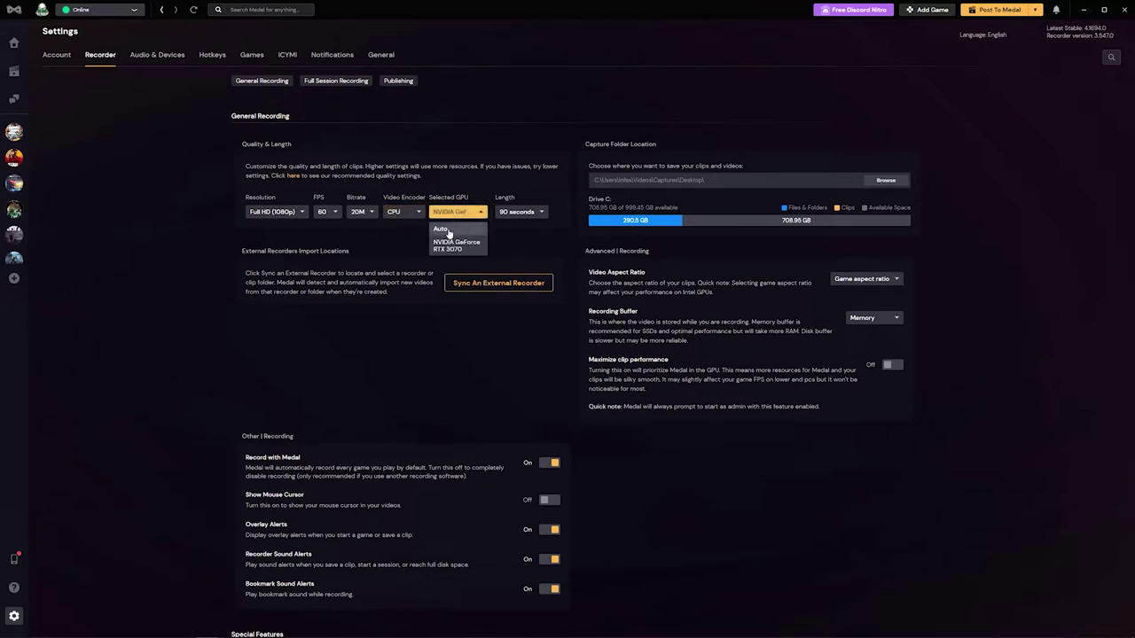
pyautogui.click(448, 229)
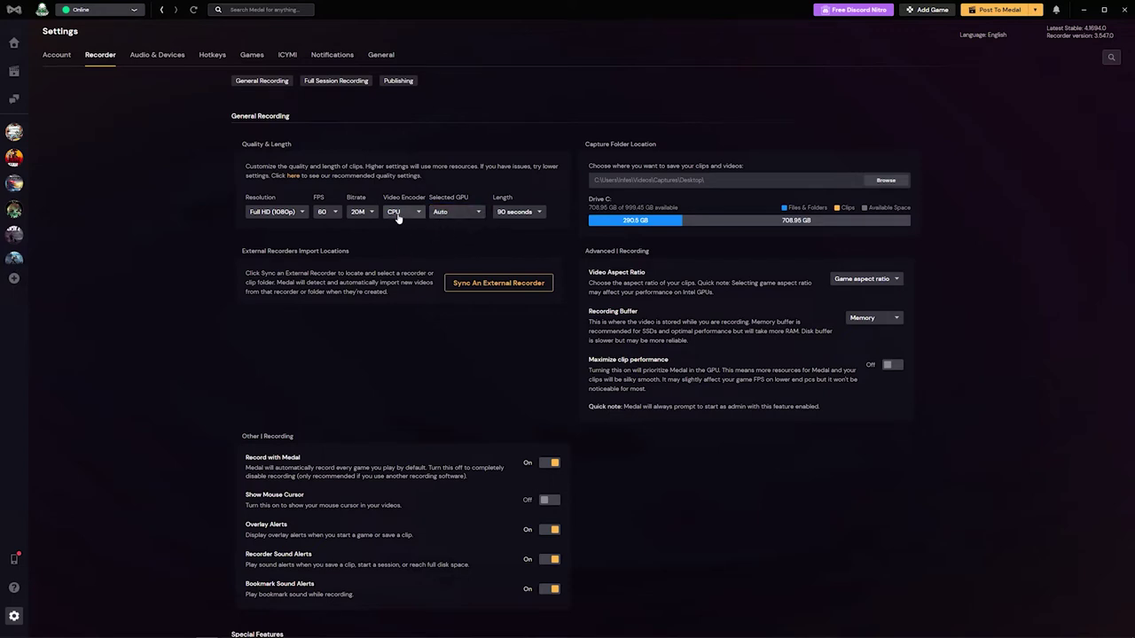
pyautogui.click(404, 212)
pyautogui.click(395, 229)
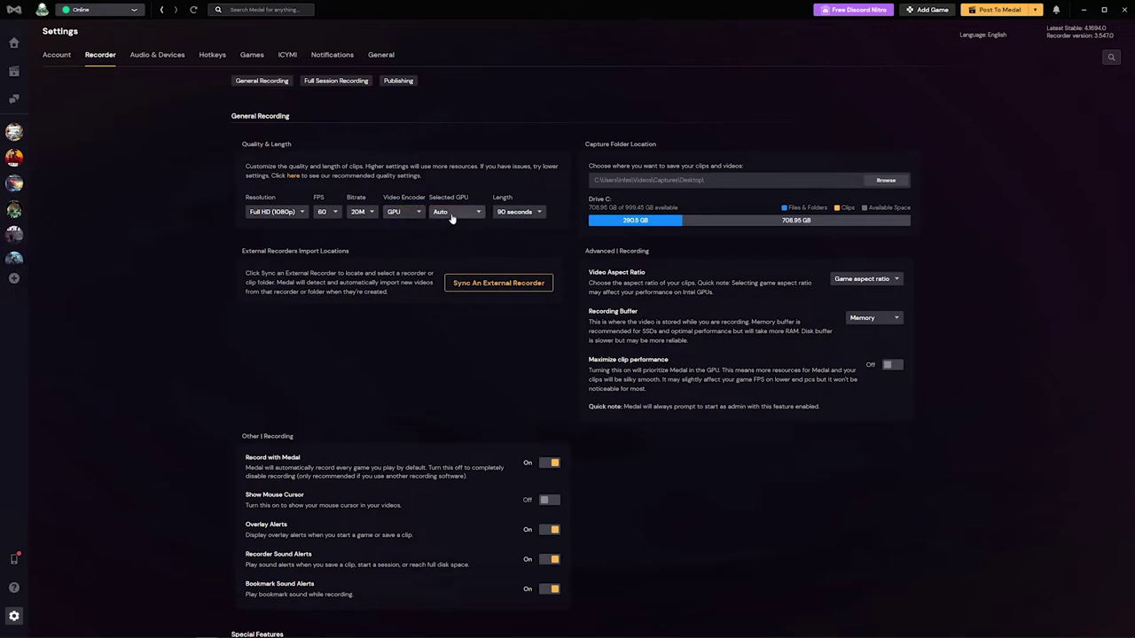
pyautogui.click(456, 214)
pyautogui.click(454, 244)
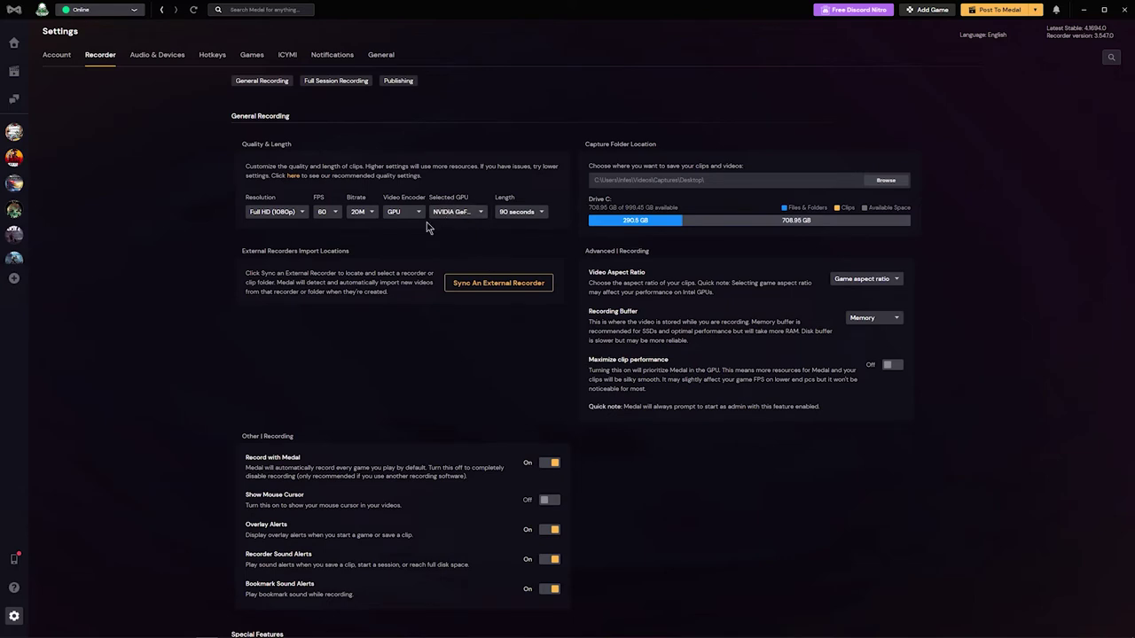
pyautogui.click(478, 218)
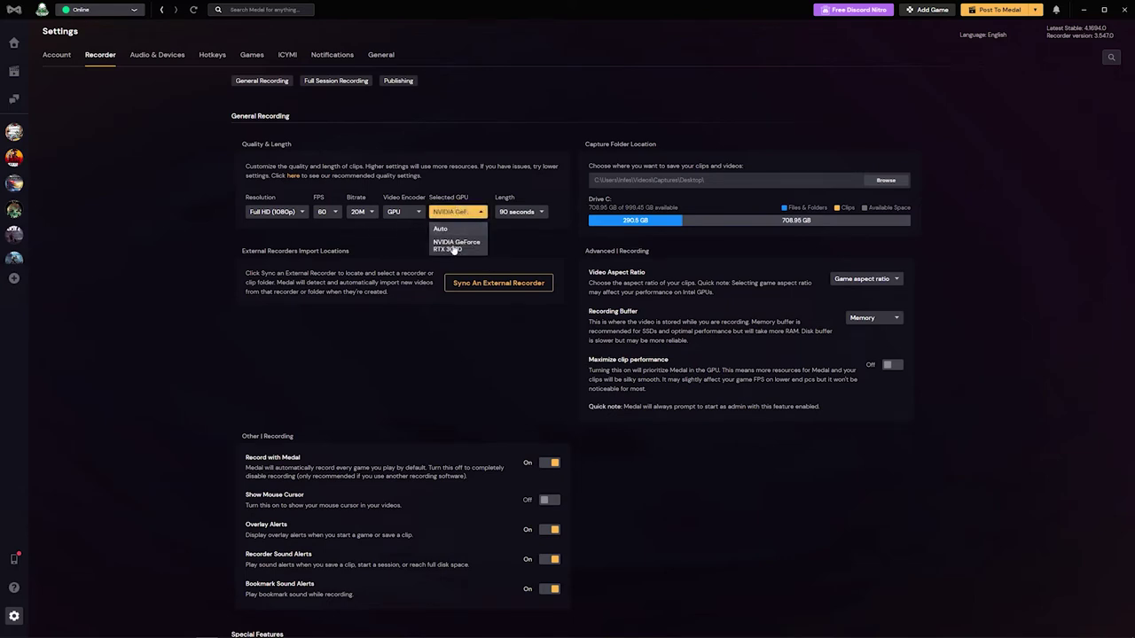
pyautogui.click(454, 249)
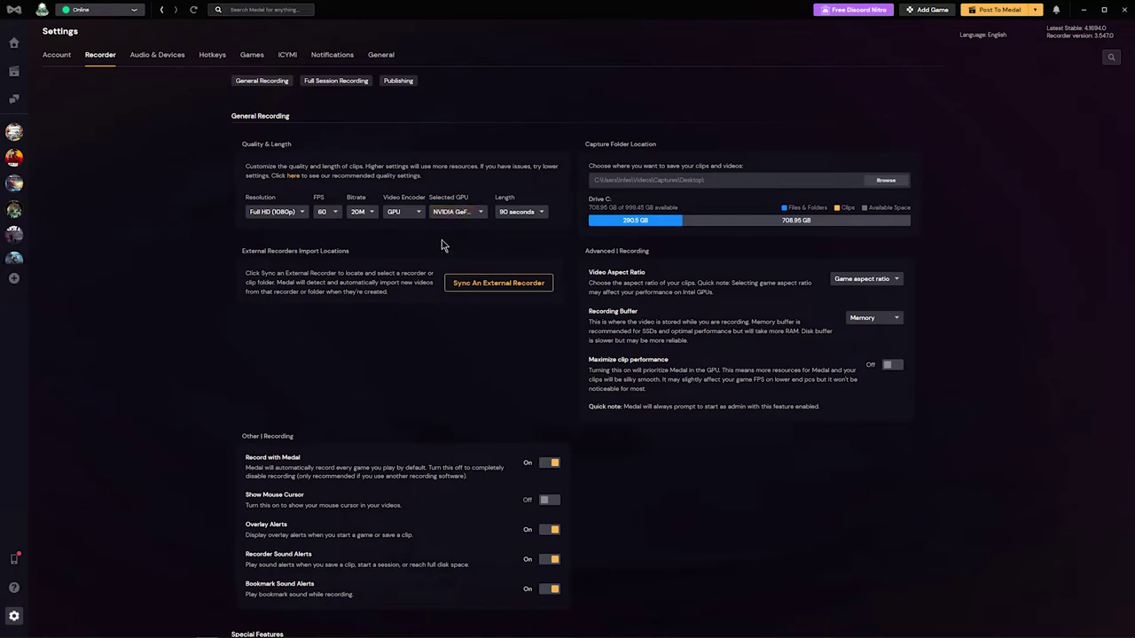
# Keep bitrate at 20M, frame rate at 60 FPS and resolution at Full HD (1080p).
pyautogui.click(359, 213)
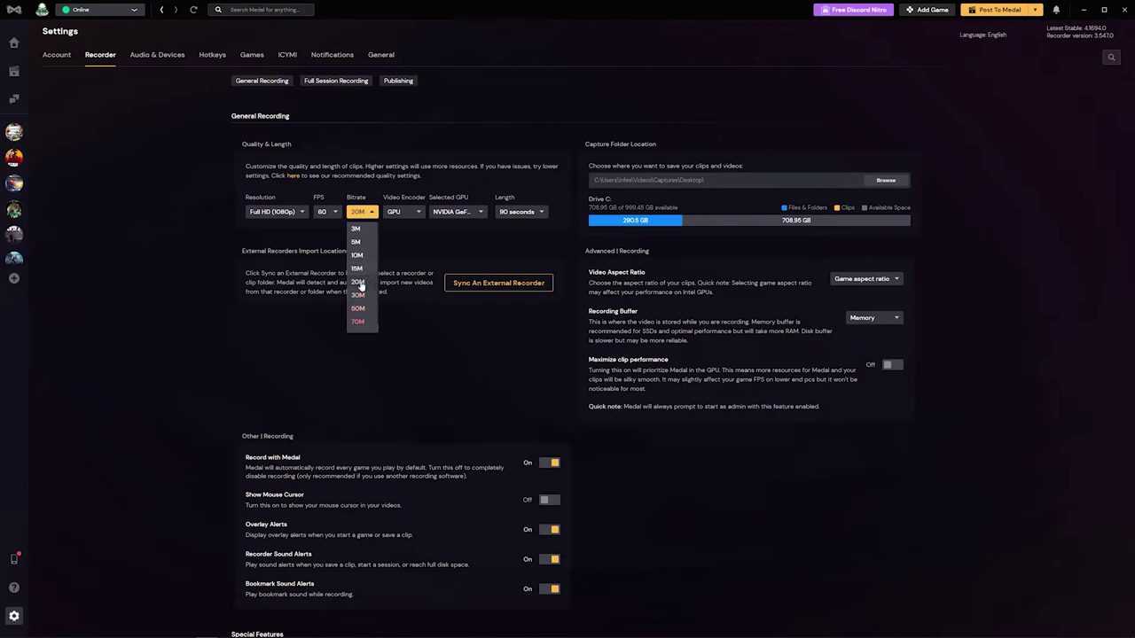
pyautogui.click(360, 284)
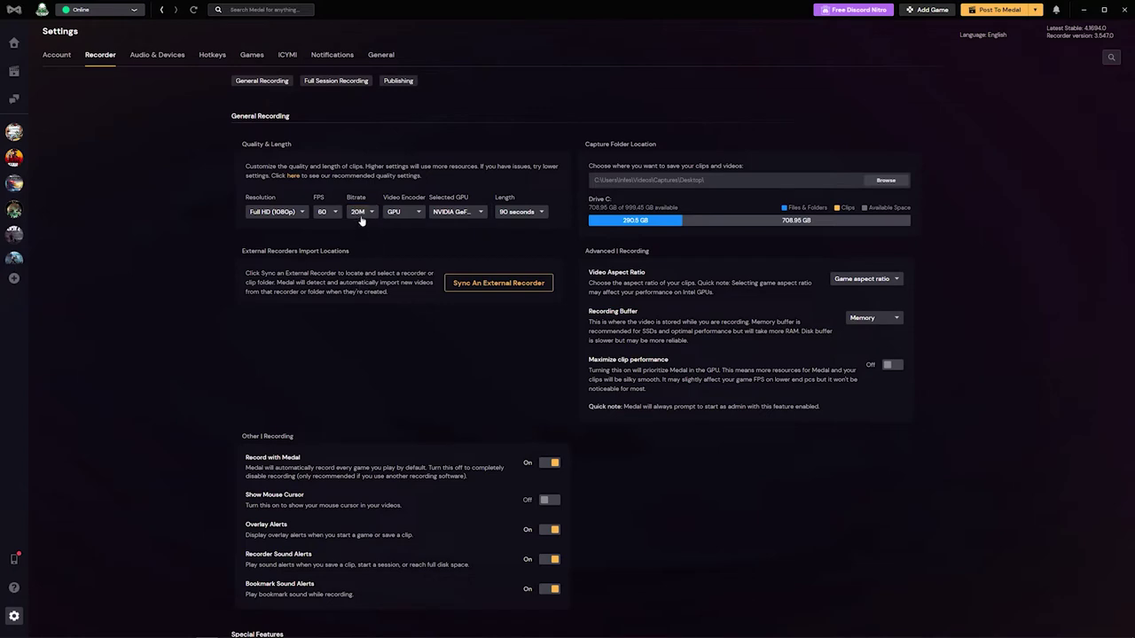
pyautogui.click(324, 217)
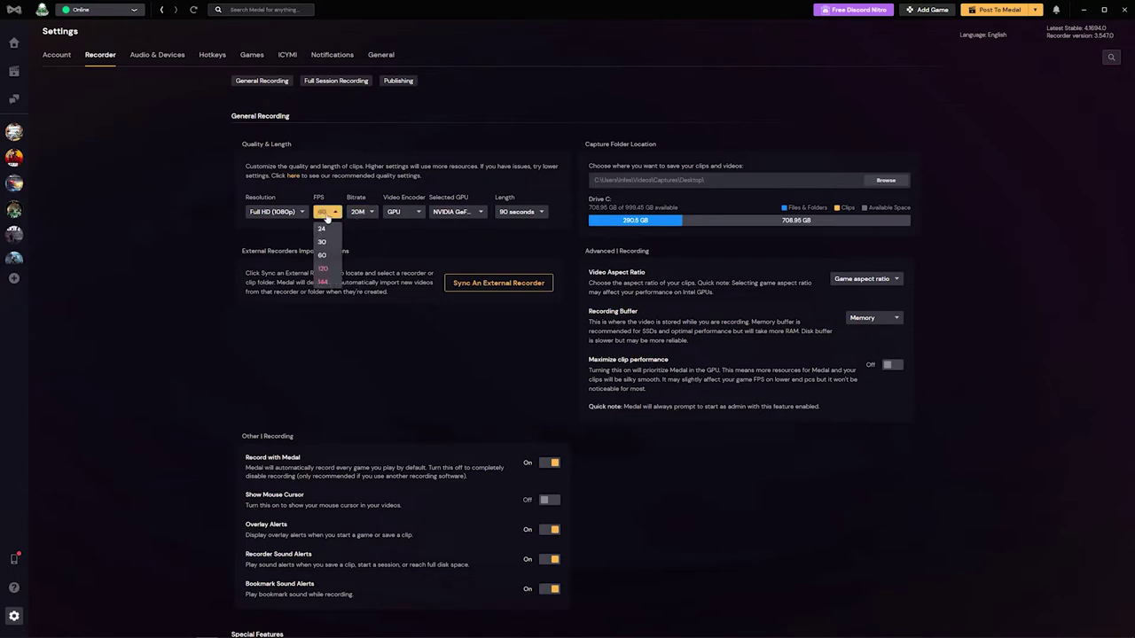
pyautogui.click(326, 256)
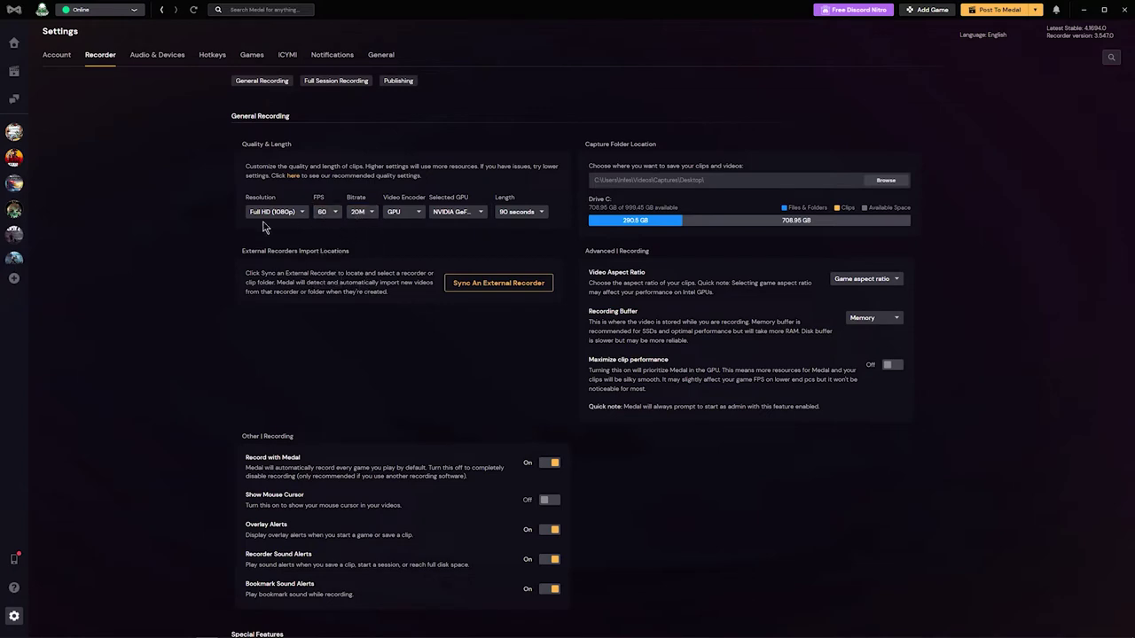
pyautogui.click(288, 215)
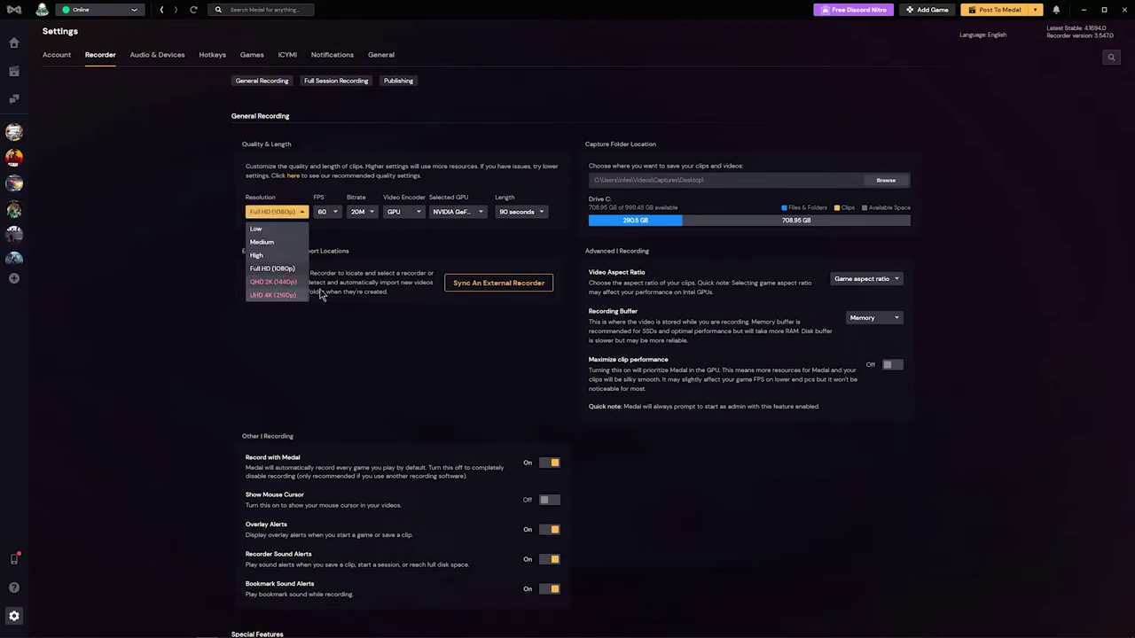
pyautogui.click(287, 214)
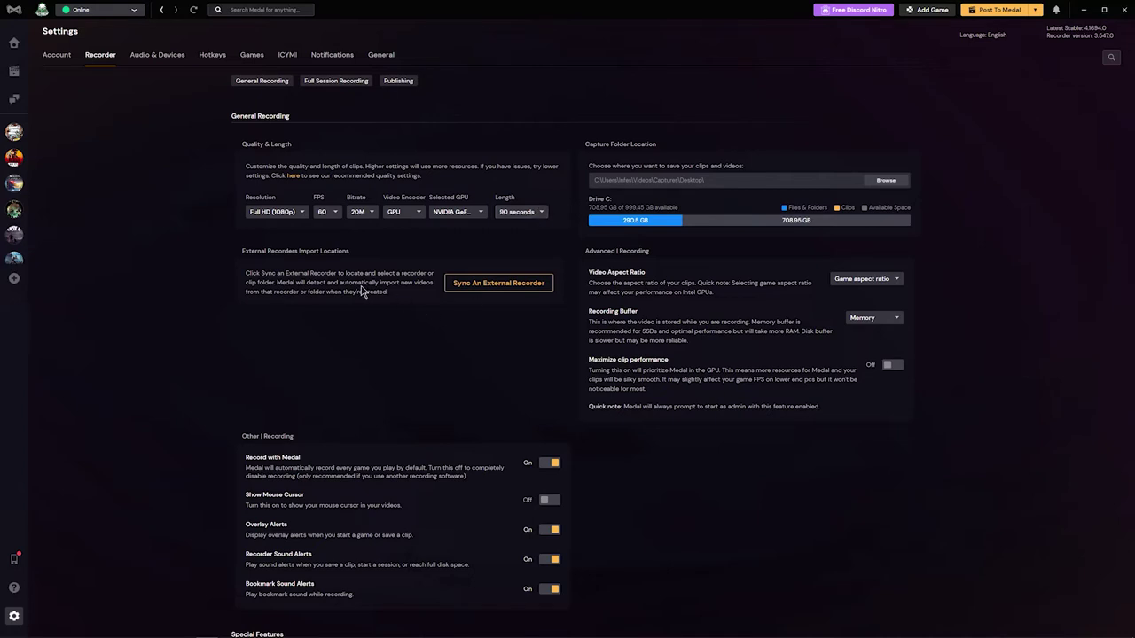
pyautogui.scroll(-4, 160, 240)
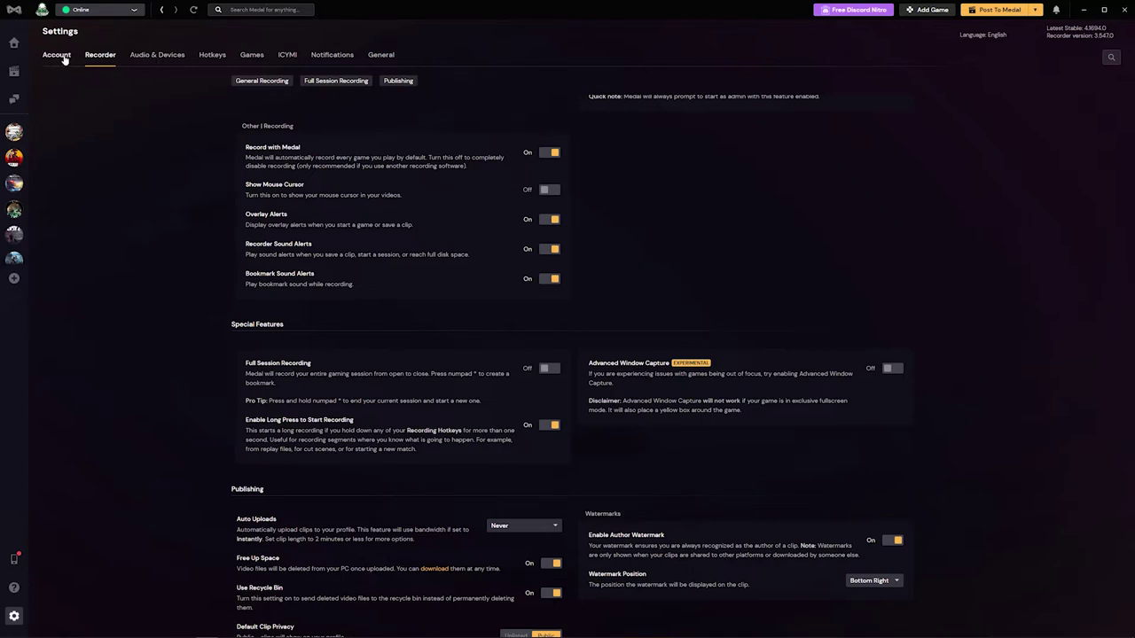
# In the clip library, play, pause and resume the 'back turned and killed me' preview.
pyautogui.click(13, 79)
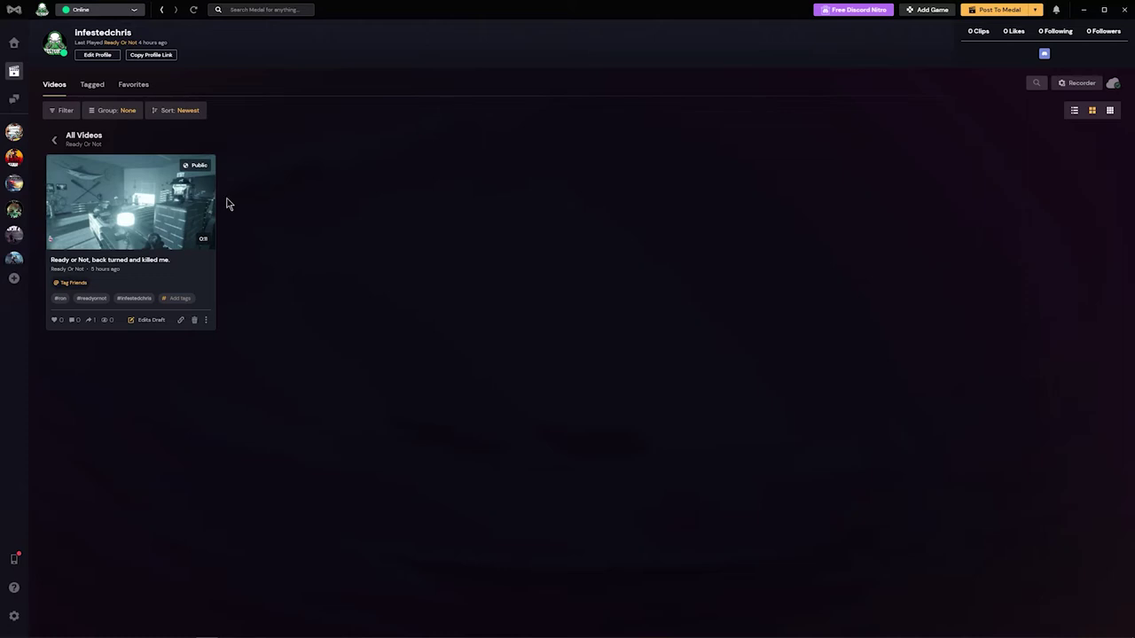
pyautogui.moveTo(161, 209)
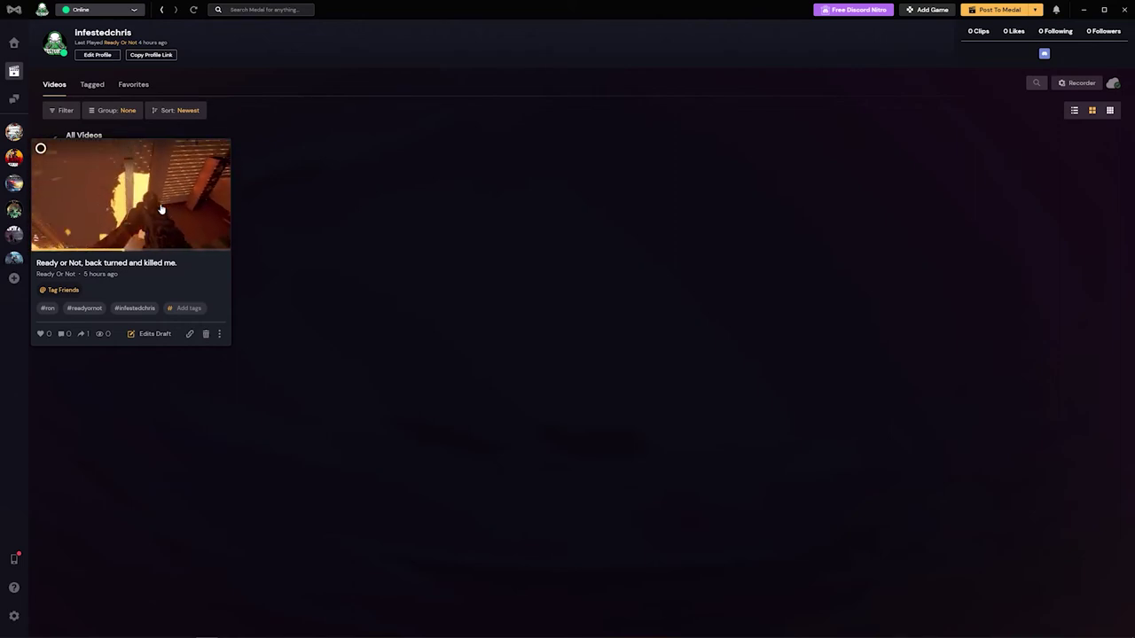
pyautogui.click(48, 237)
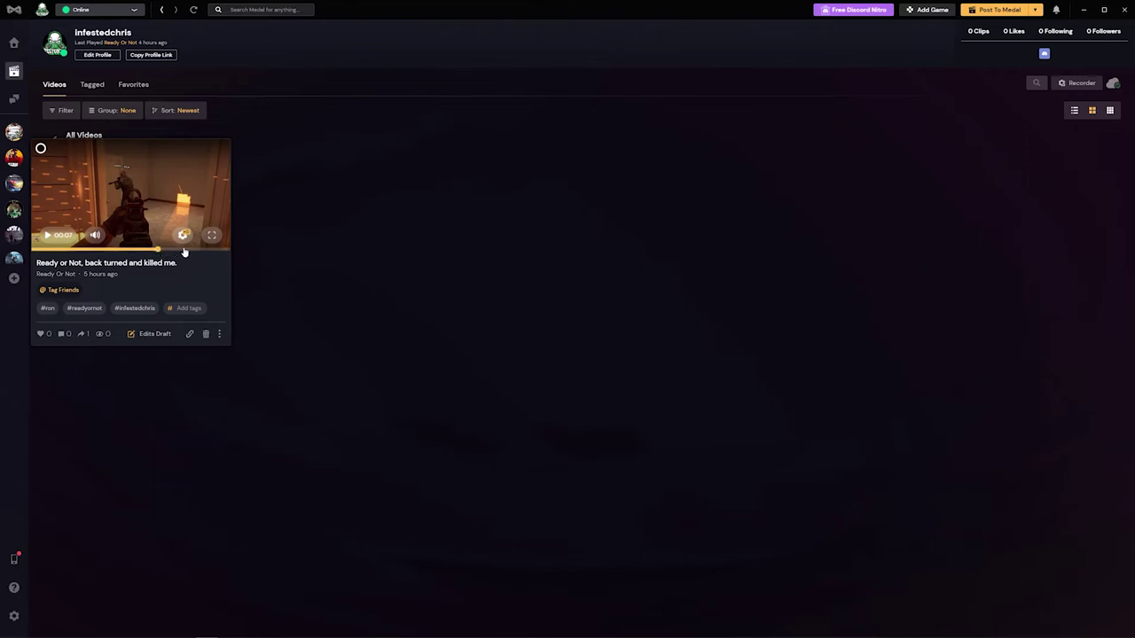
pyautogui.click(47, 236)
pyautogui.click(48, 237)
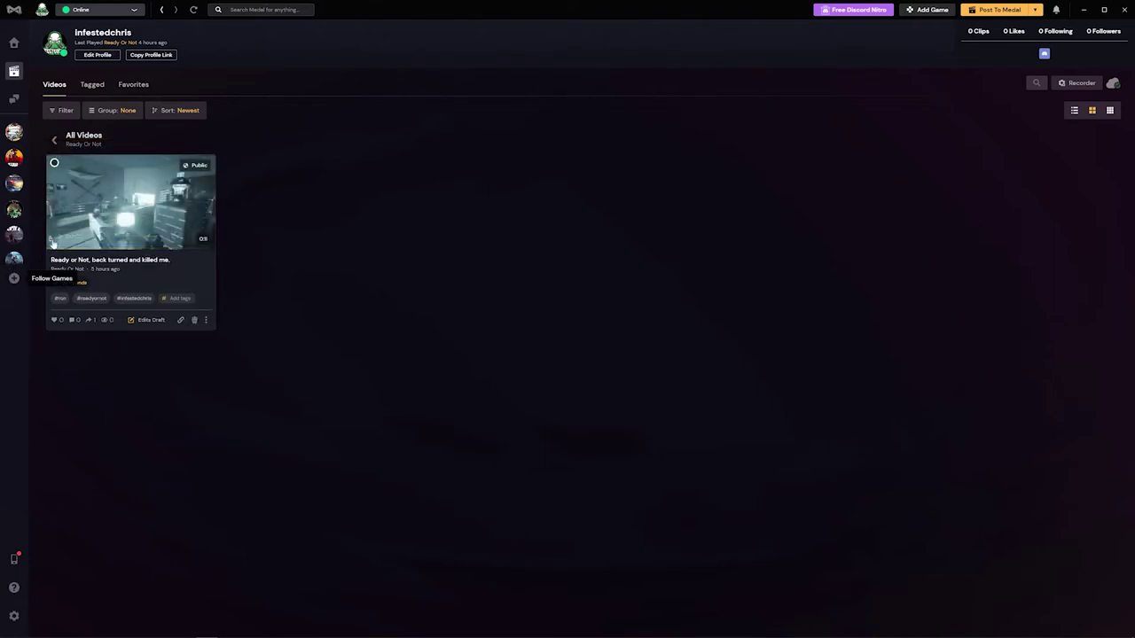
pyautogui.moveTo(71, 235)
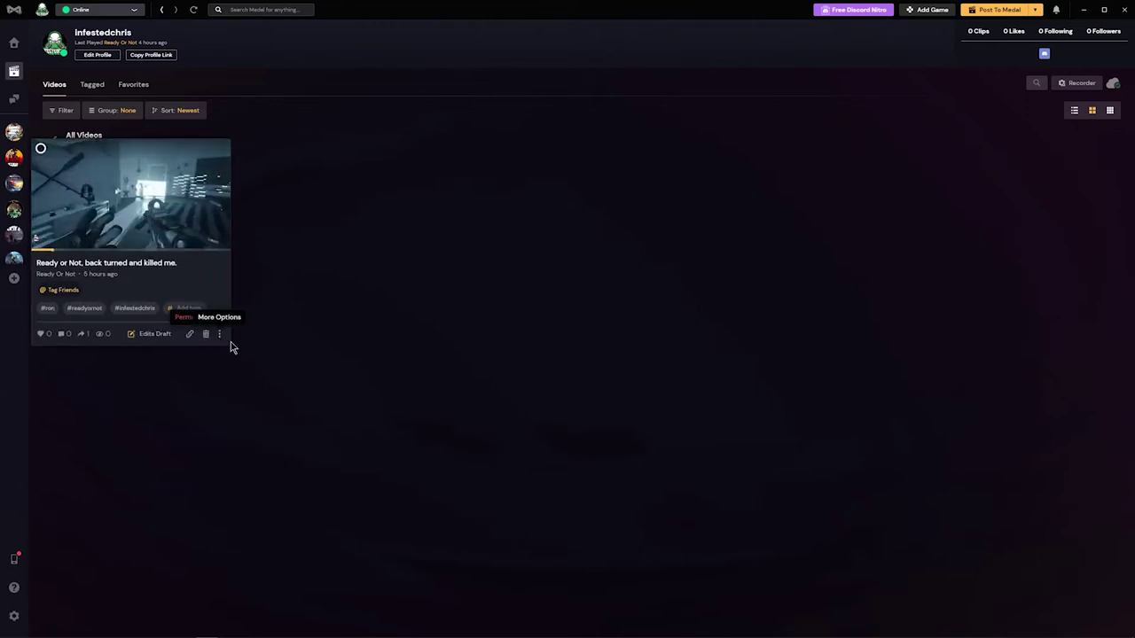
pyautogui.click(206, 320)
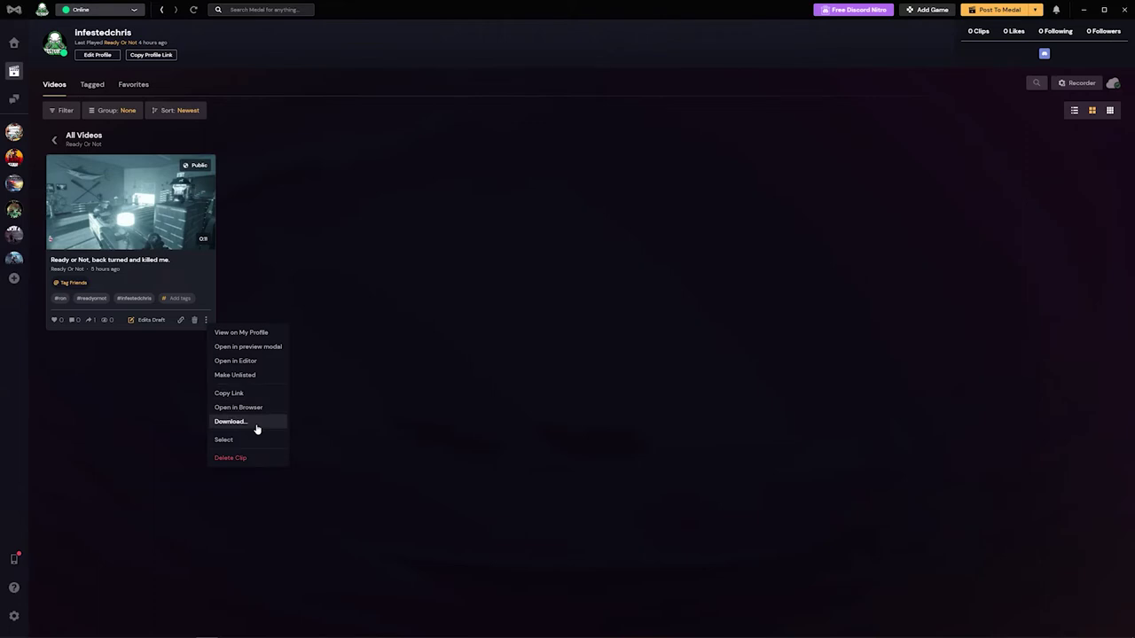
pyautogui.click(373, 301)
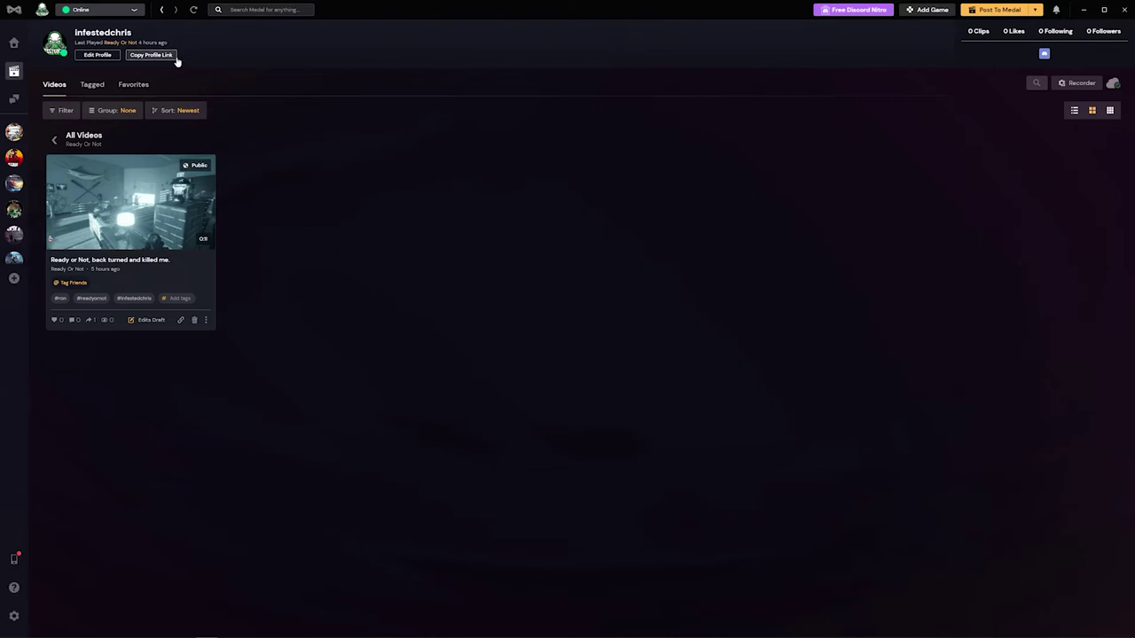
pyautogui.click(90, 85)
pyautogui.click(133, 85)
pyautogui.click(54, 84)
pyautogui.scroll(-3, 13, 249)
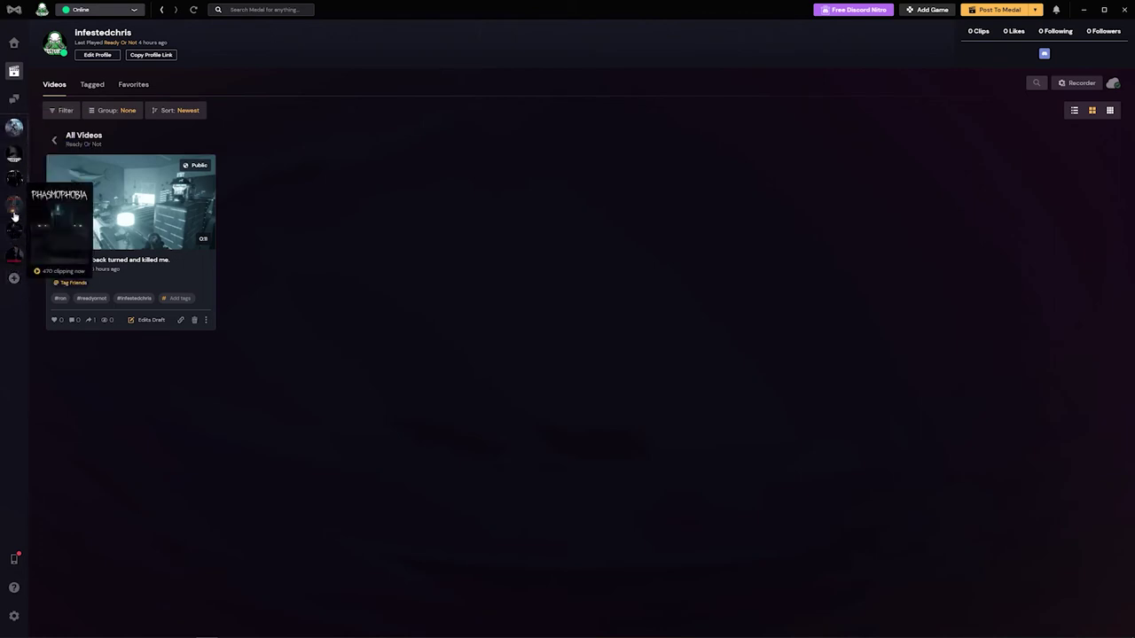
pyautogui.scroll(3, 13, 191)
# Open the Sea of Thieves feed and pause then resume the Yoink! clip.
pyautogui.click(13, 203)
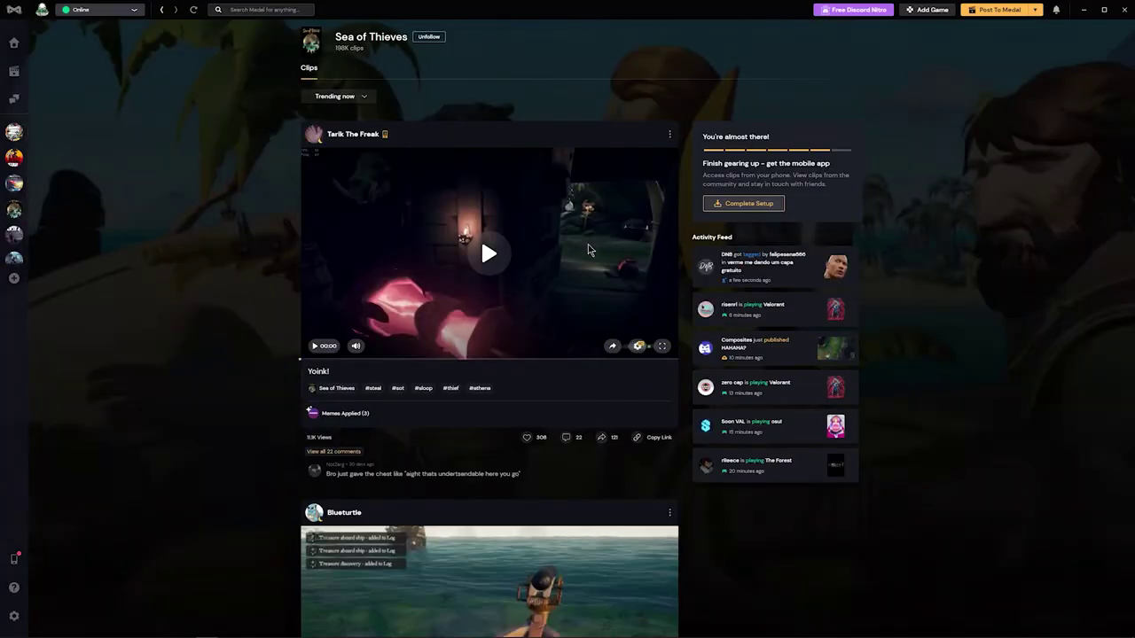
pyautogui.scroll(-1, 254, 387)
pyautogui.scroll(-2, 251, 385)
pyautogui.scroll(3, 251, 385)
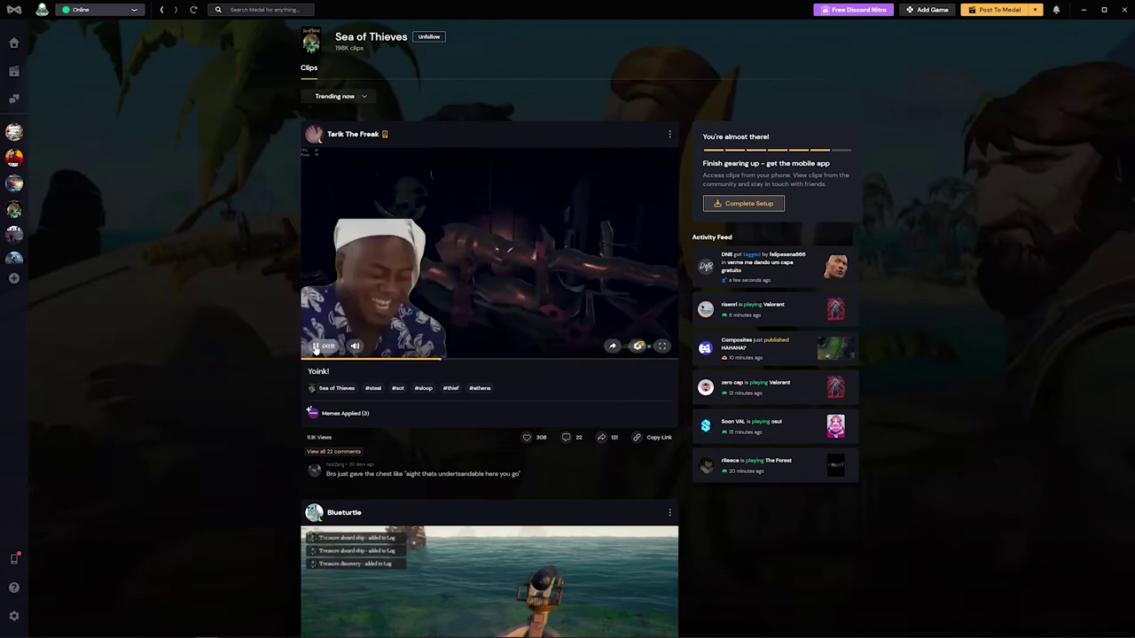
pyautogui.click(315, 347)
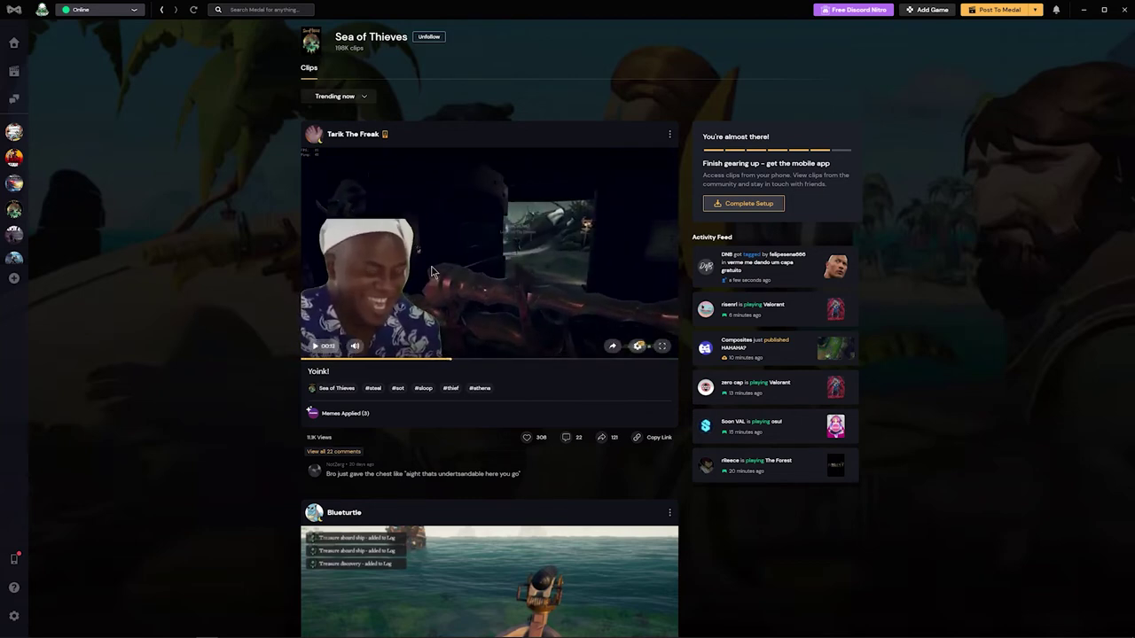
pyautogui.click(311, 346)
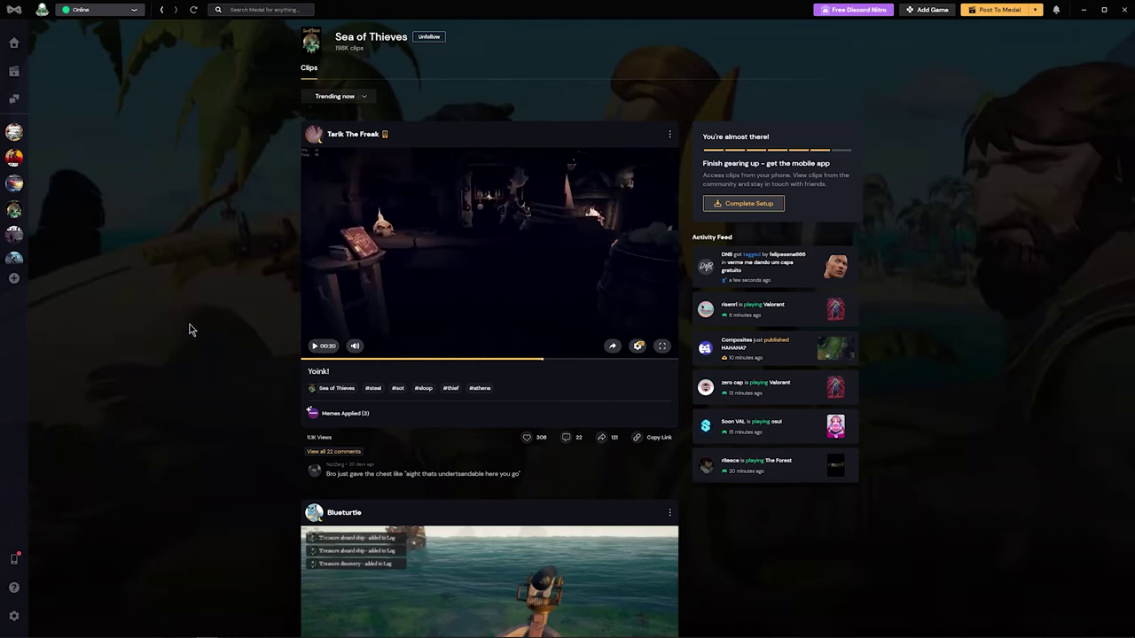
# Scroll further through the feed and pause the volcano clip.
pyautogui.scroll(-3, 194, 341)
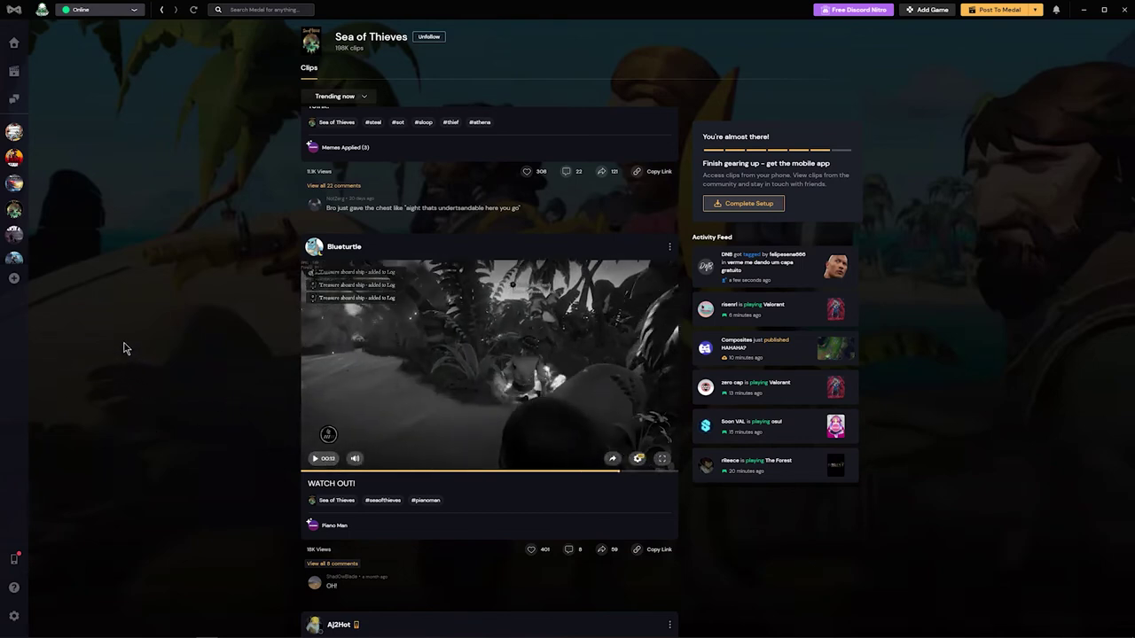
pyautogui.scroll(-3, 146, 331)
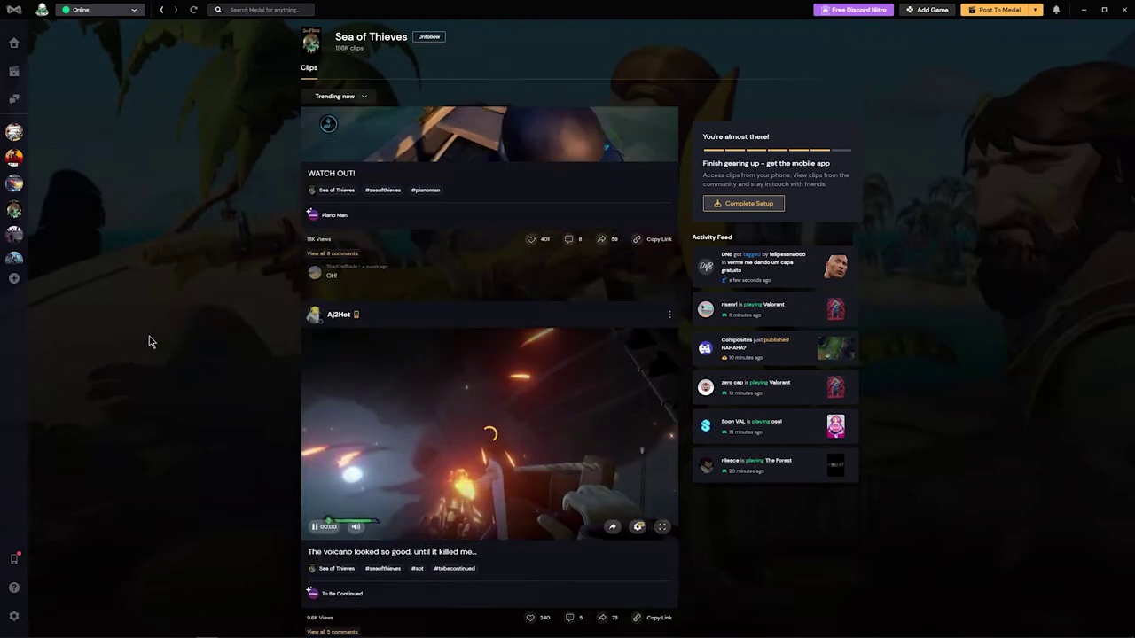
pyautogui.click(306, 516)
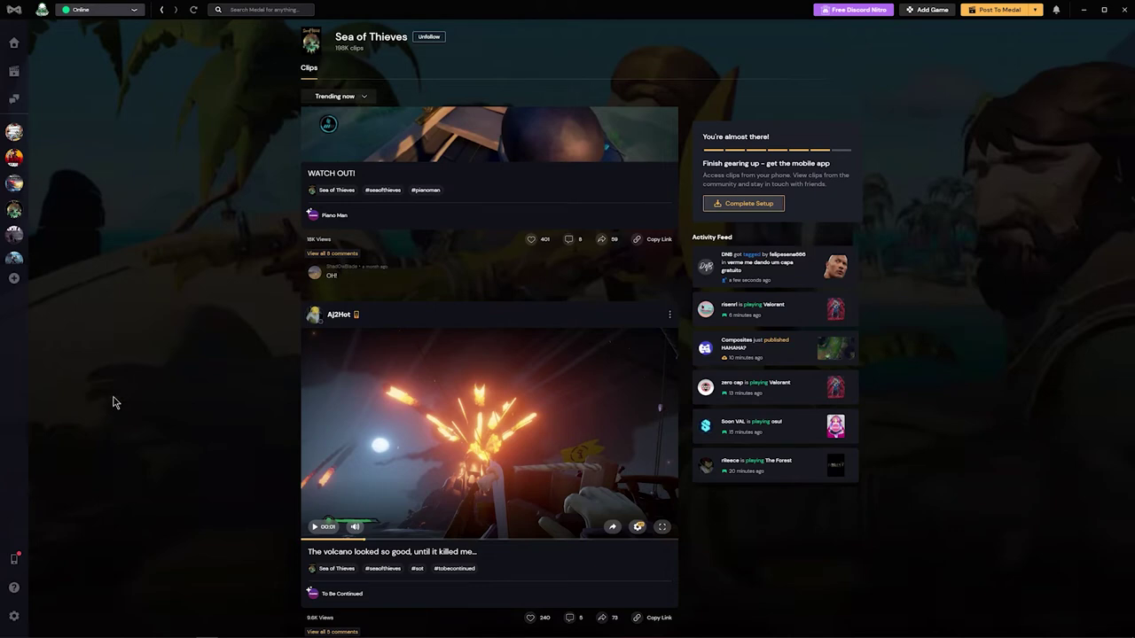
pyautogui.scroll(6, 112, 403)
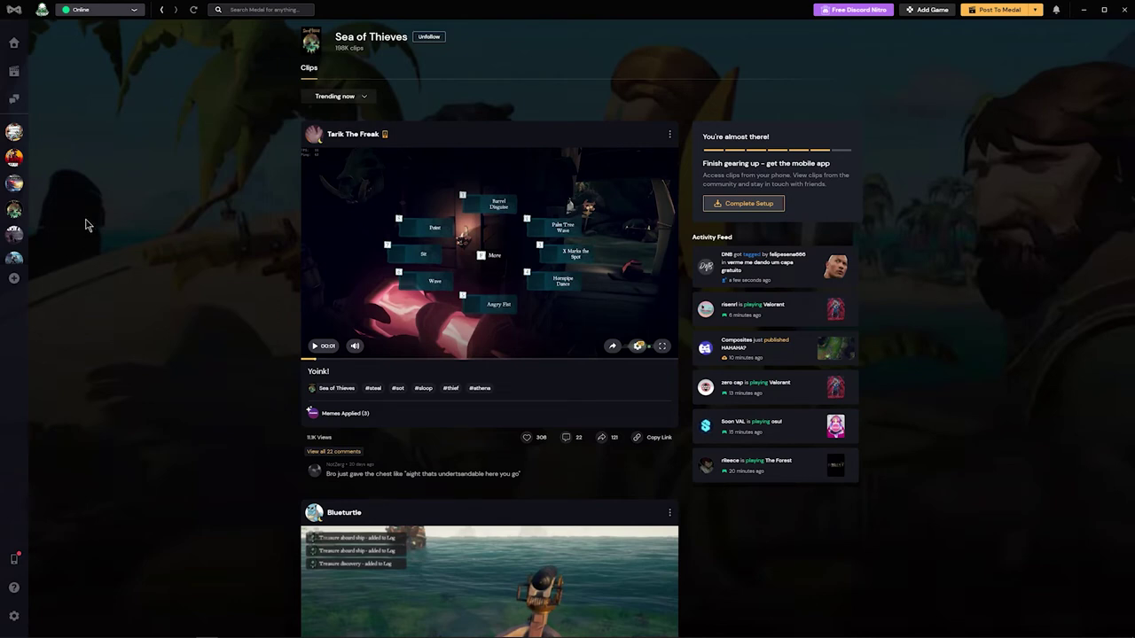
pyautogui.moveTo(14, 132)
# Open Settings, browse General and the supported Games grid, ending on Audio & Devices.
pyautogui.click(14, 615)
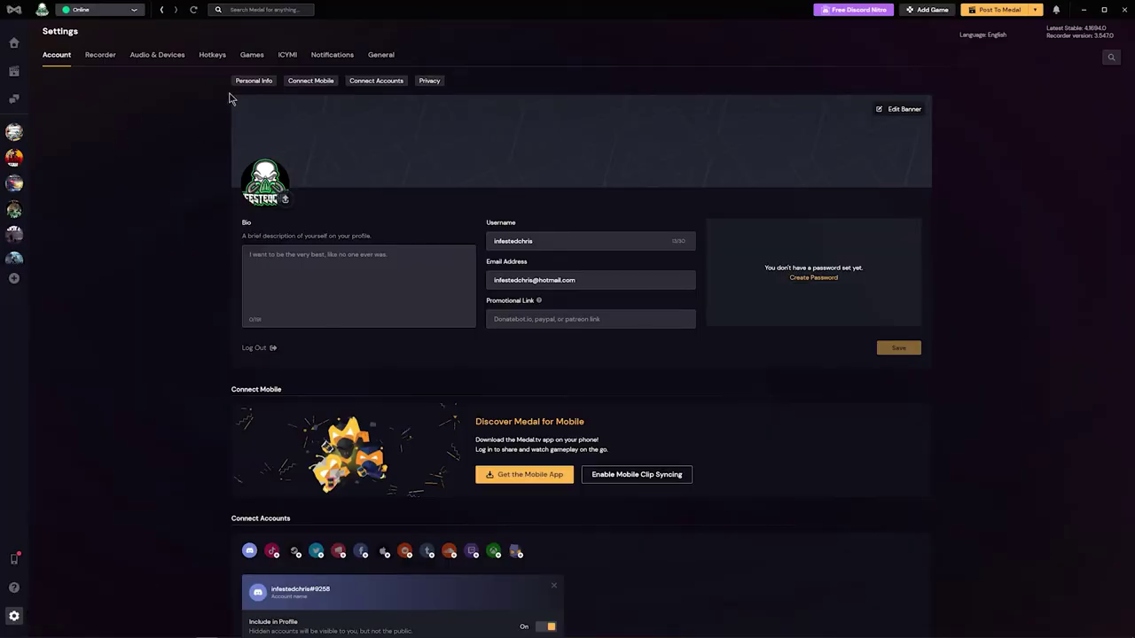
pyautogui.click(378, 55)
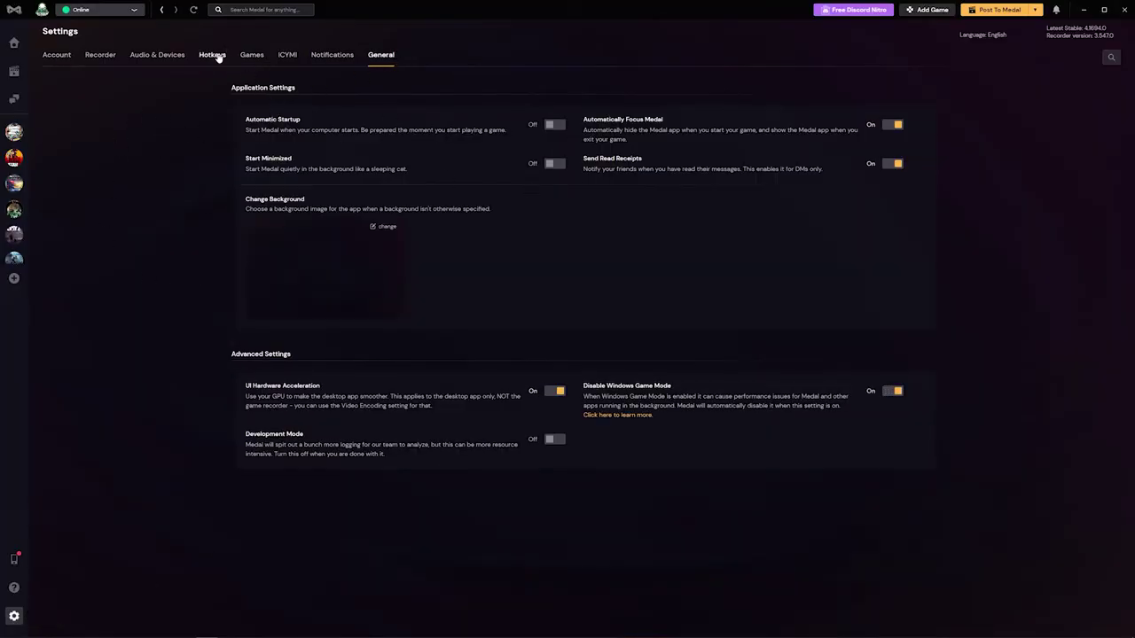
pyautogui.click(251, 56)
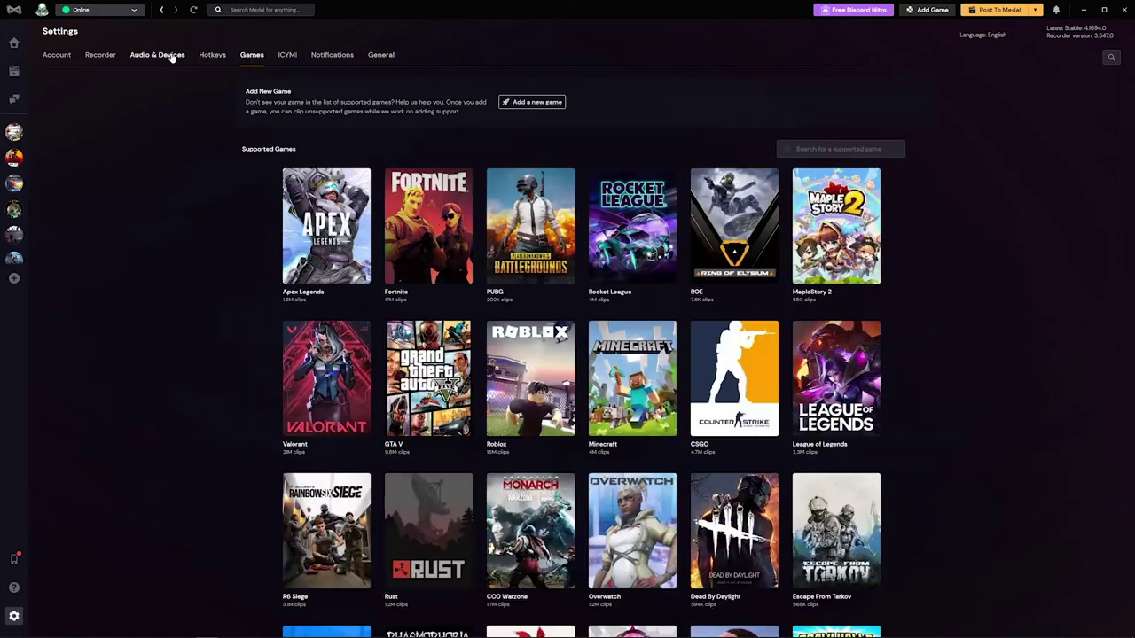
pyautogui.click(160, 56)
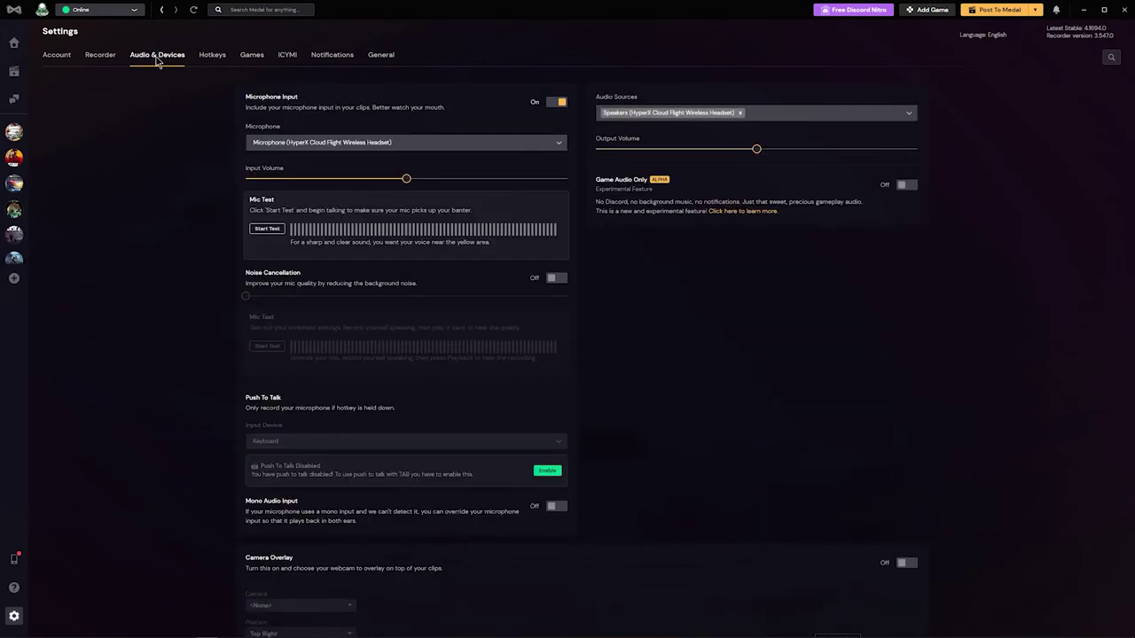
pyautogui.click(251, 55)
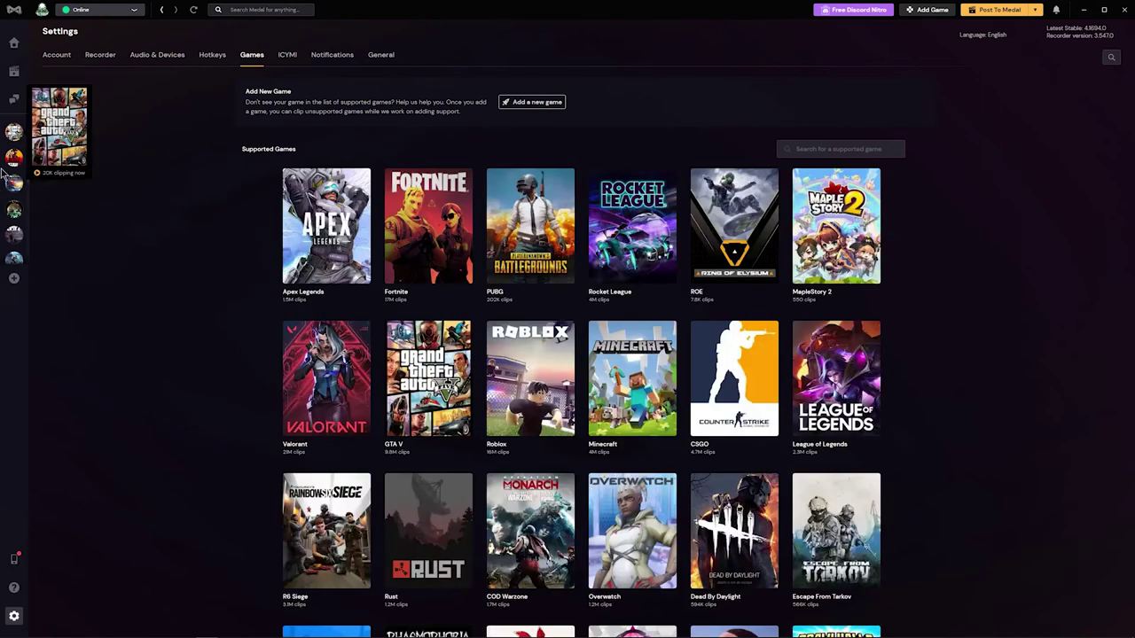
pyautogui.scroll(-10, 487, 293)
pyautogui.scroll(-5, 477, 314)
pyautogui.scroll(8, 477, 314)
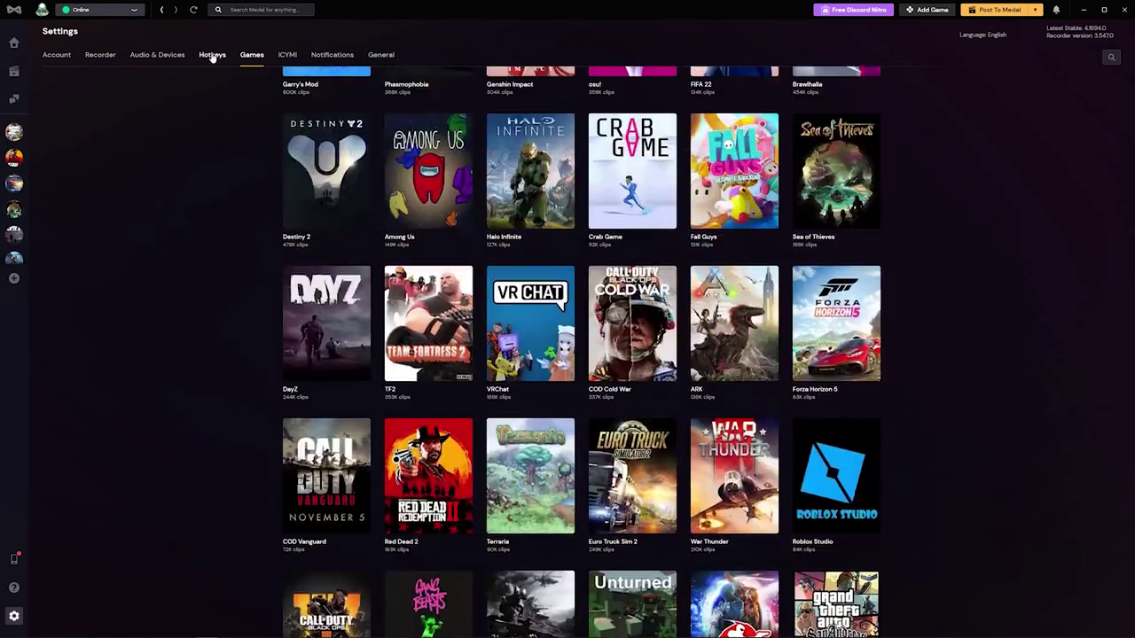
pyautogui.click(133, 60)
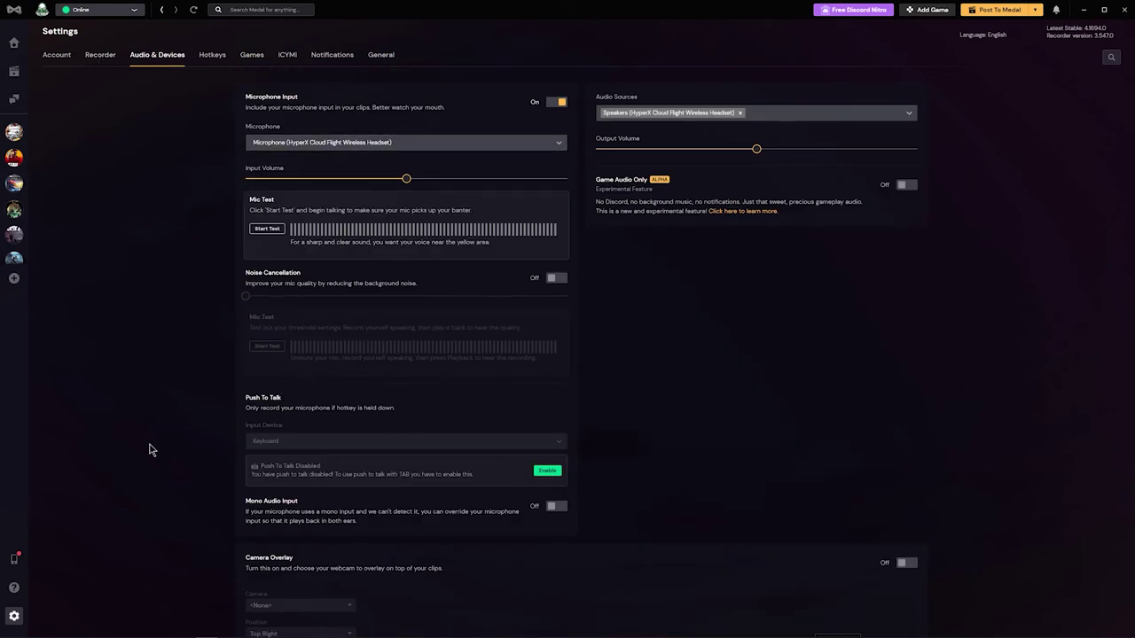
pyautogui.scroll(-3, 164, 443)
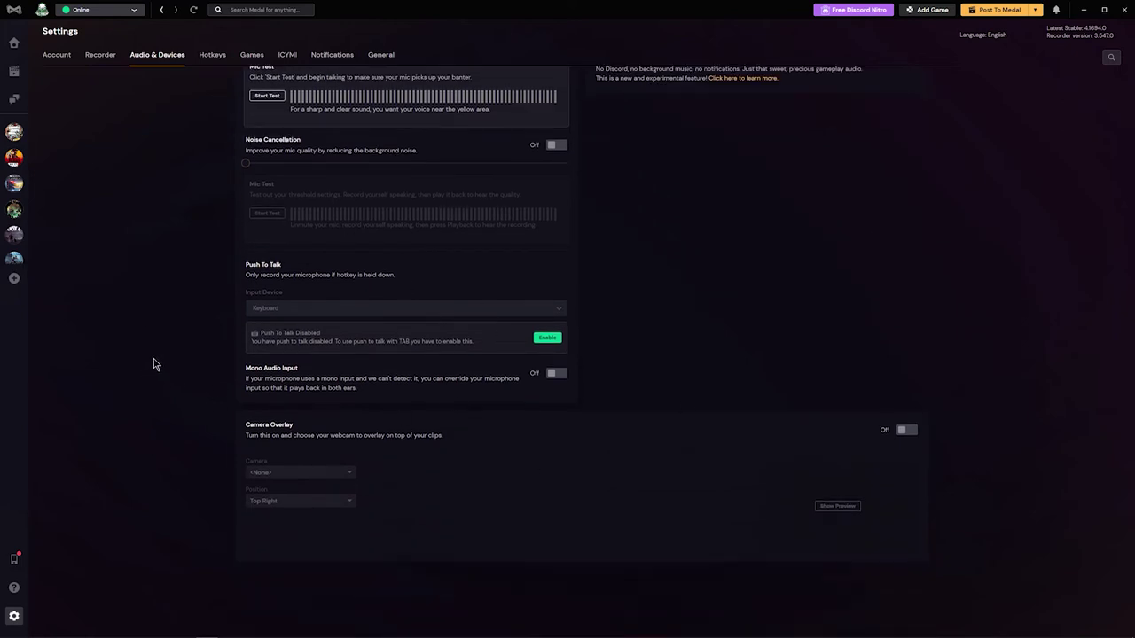
pyautogui.scroll(3, 158, 363)
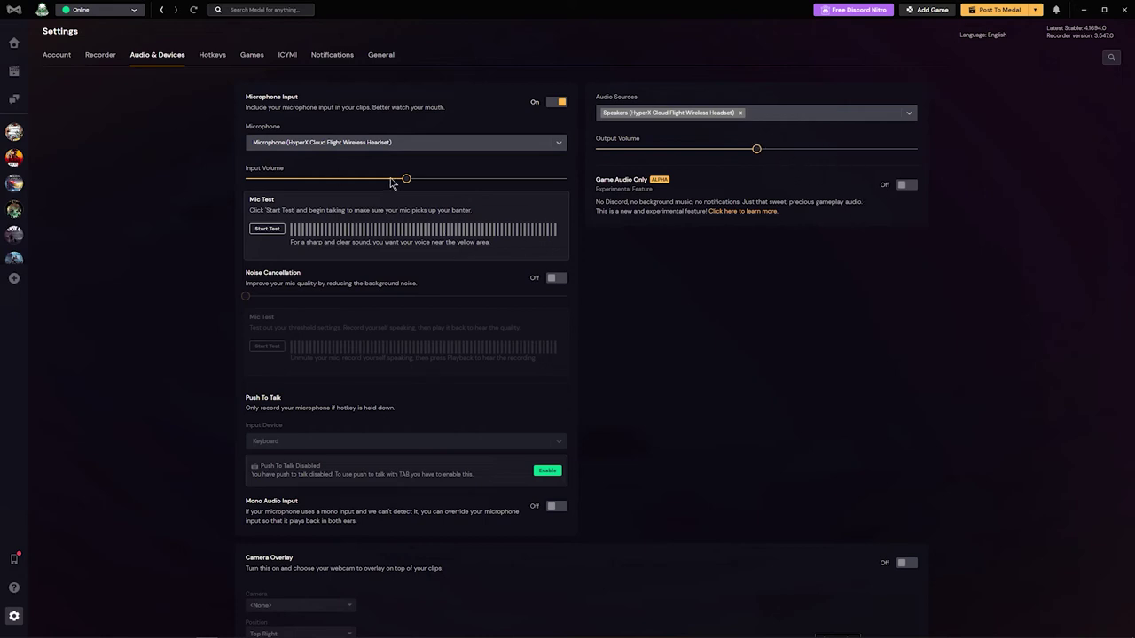
pyautogui.click(100, 56)
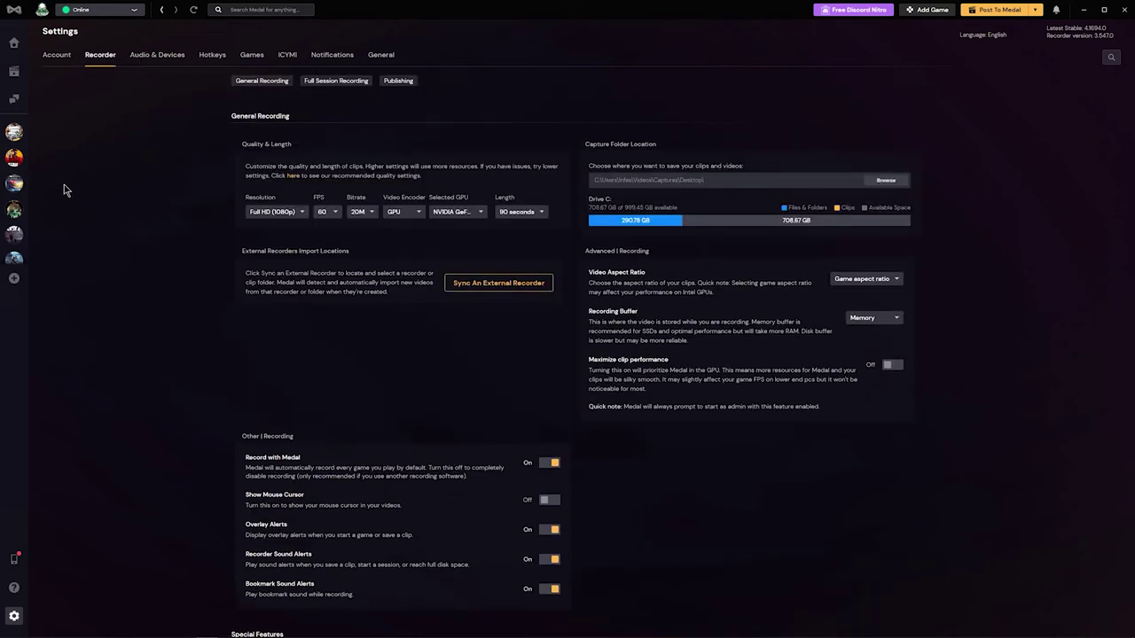
pyautogui.scroll(-3, 170, 297)
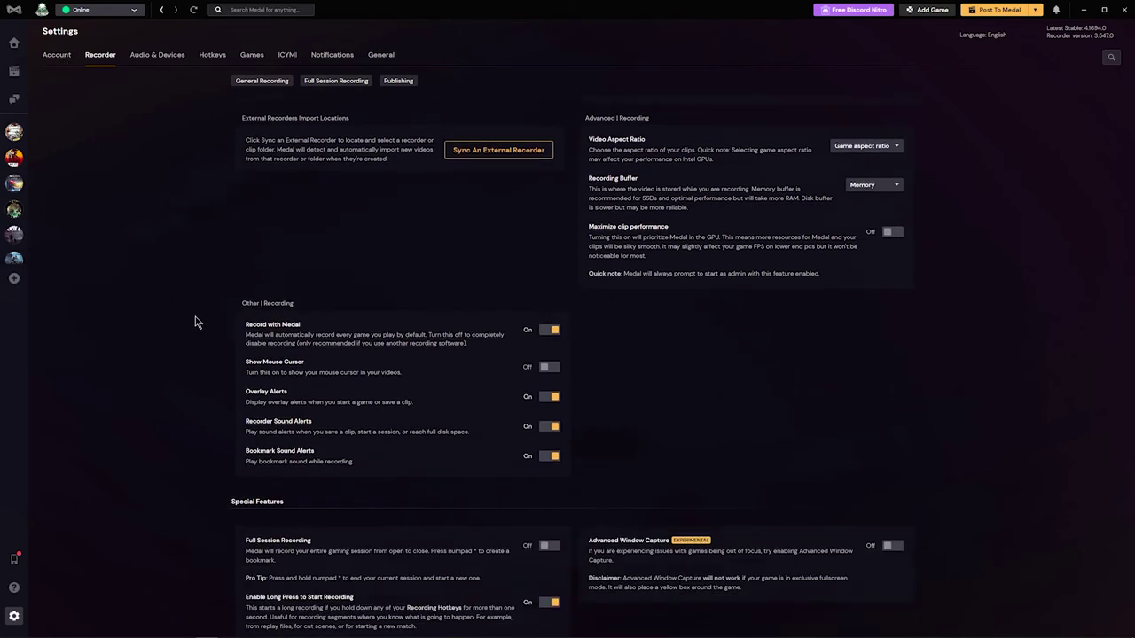
pyautogui.scroll(-7, 205, 376)
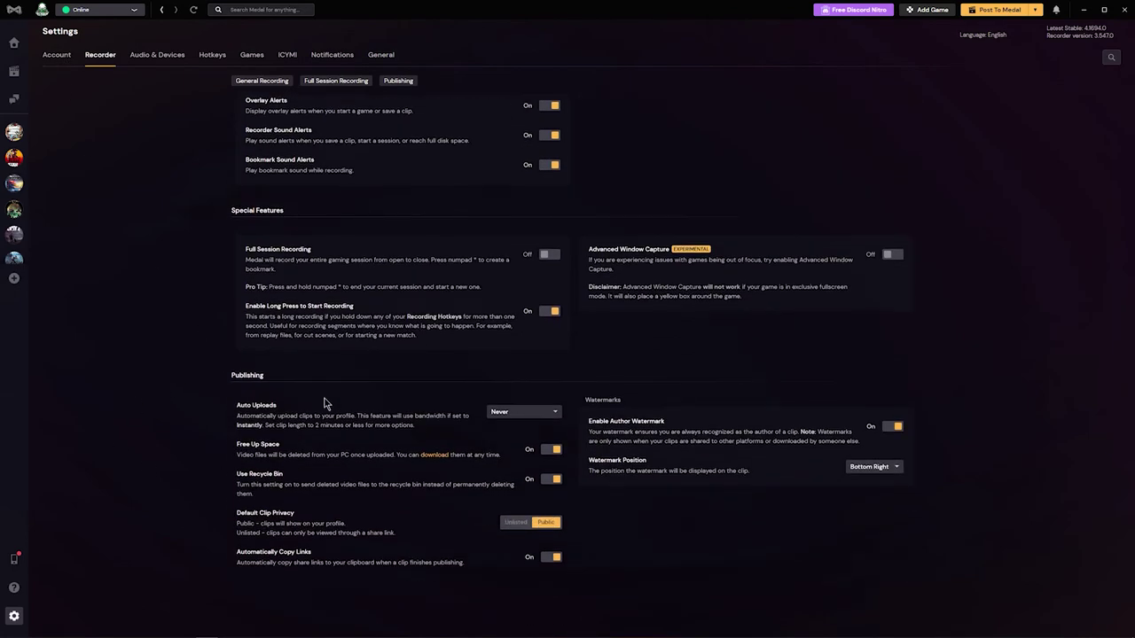
pyautogui.click(524, 416)
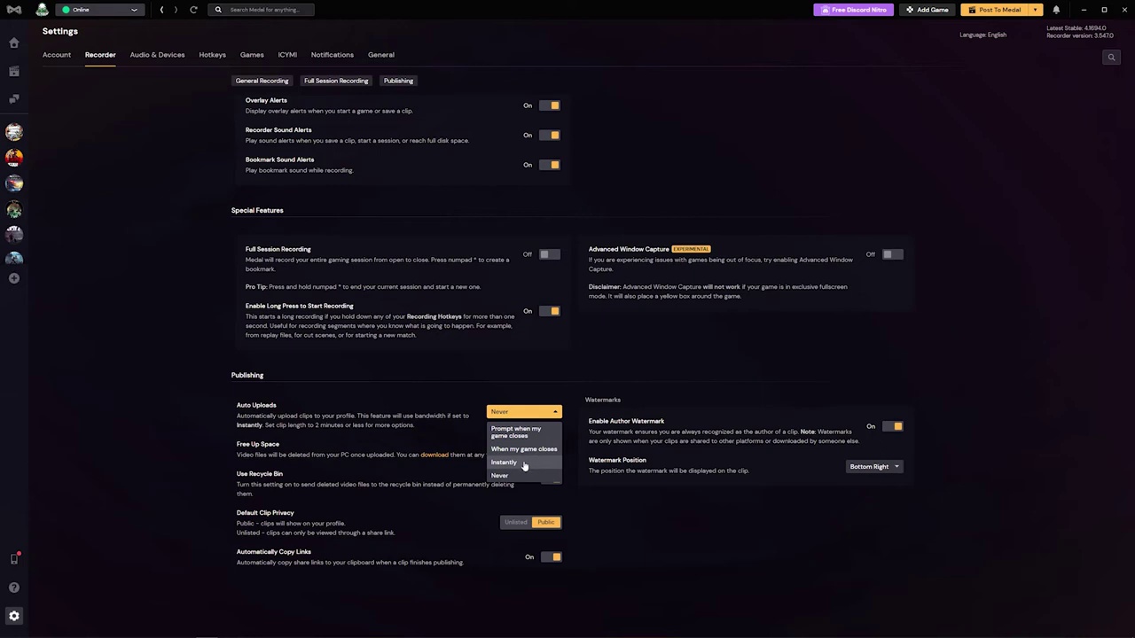
pyautogui.click(512, 416)
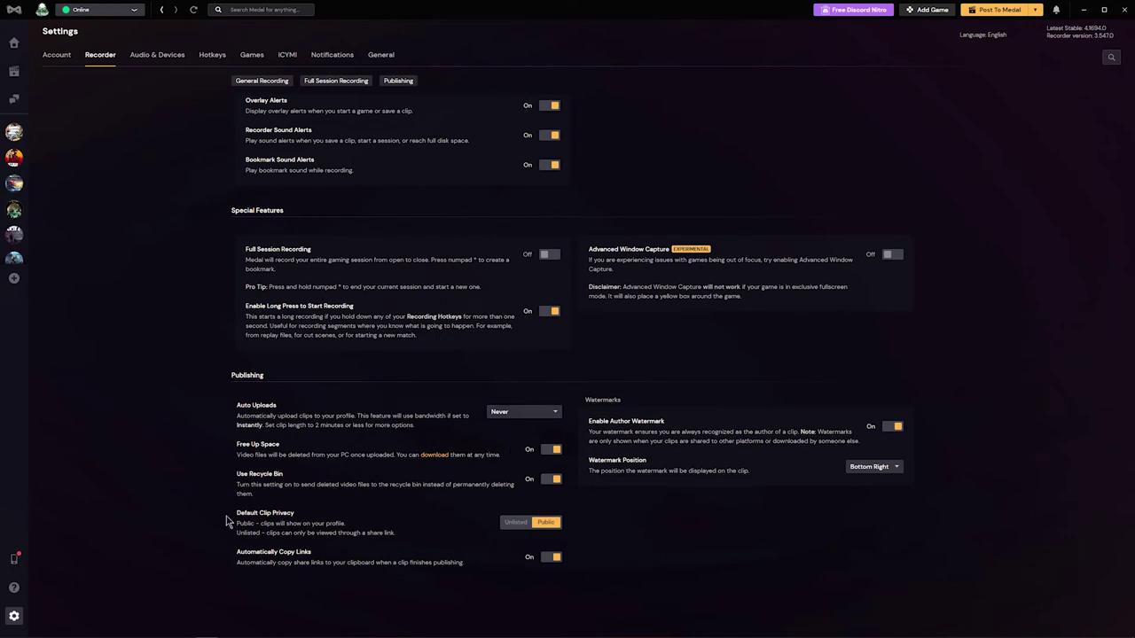
pyautogui.scroll(5, 561, 506)
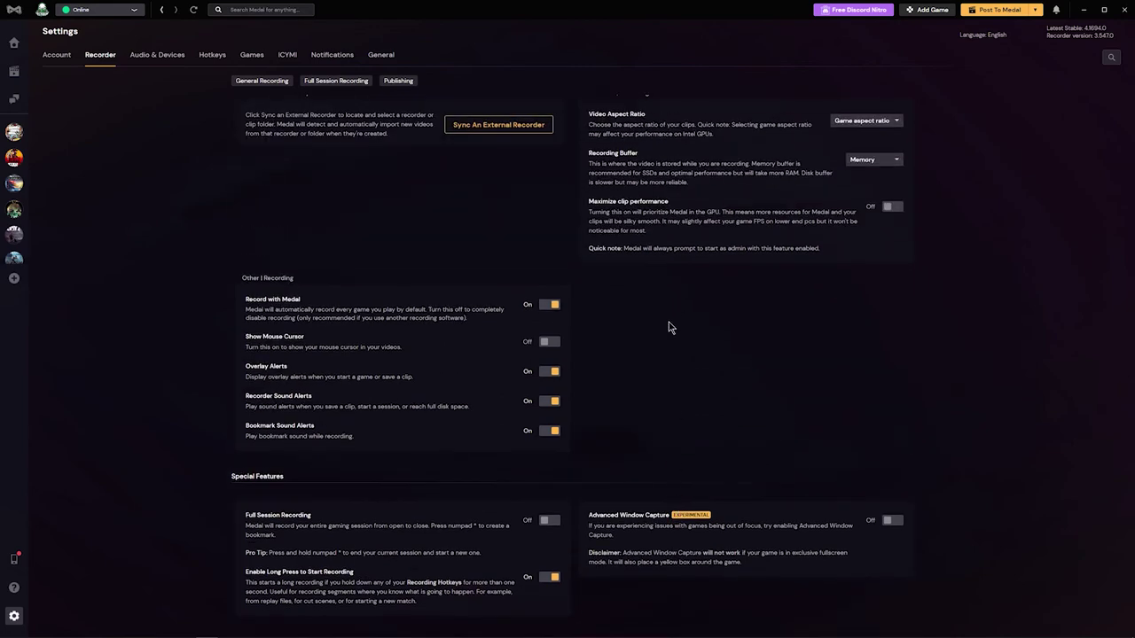
pyautogui.scroll(1, 670, 377)
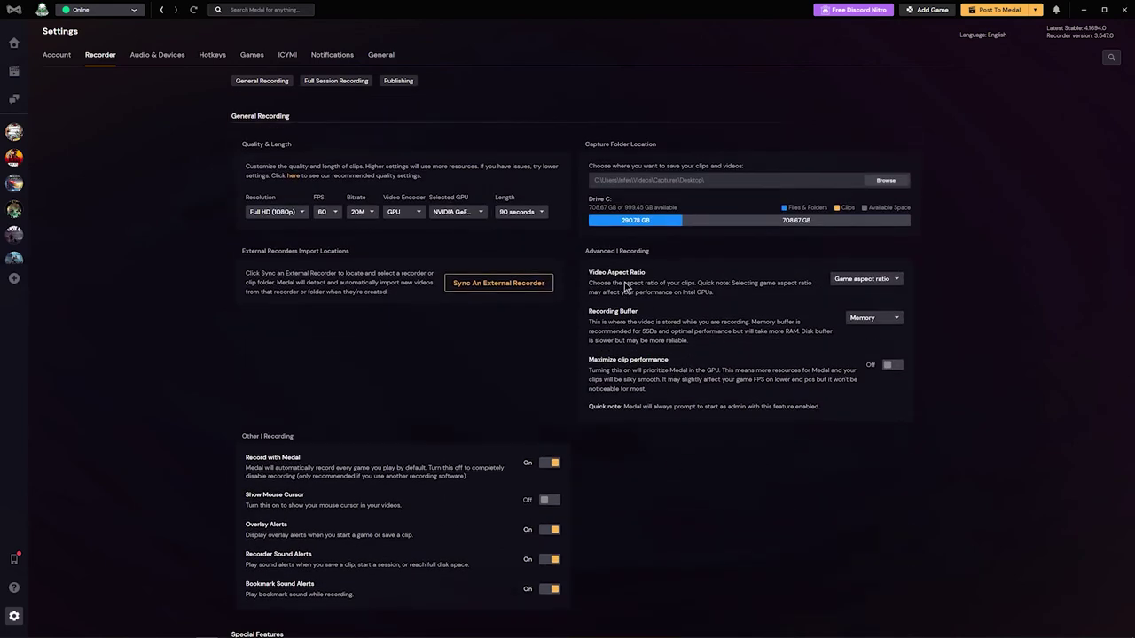
pyautogui.scroll(-3, 692, 395)
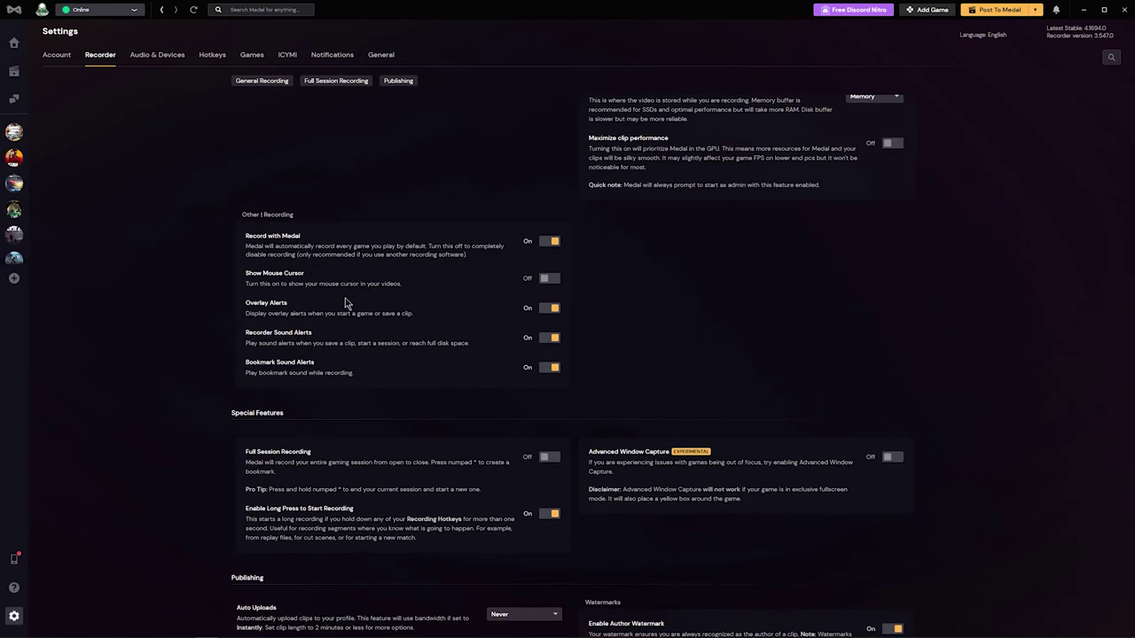
pyautogui.scroll(3, 352, 311)
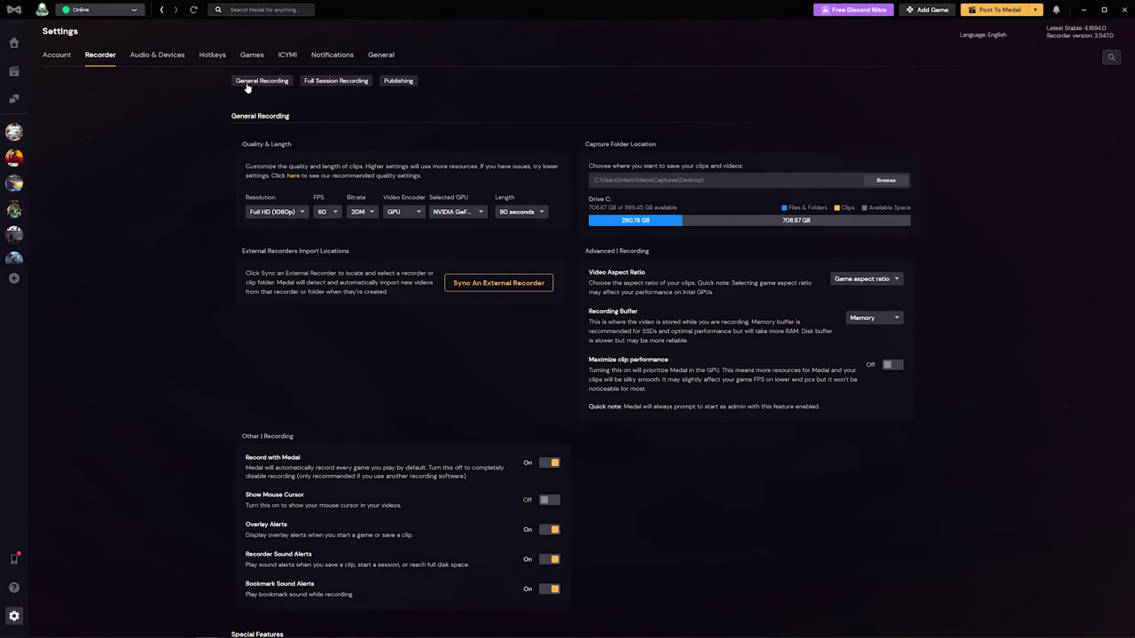
pyautogui.scroll(-2, 240, 328)
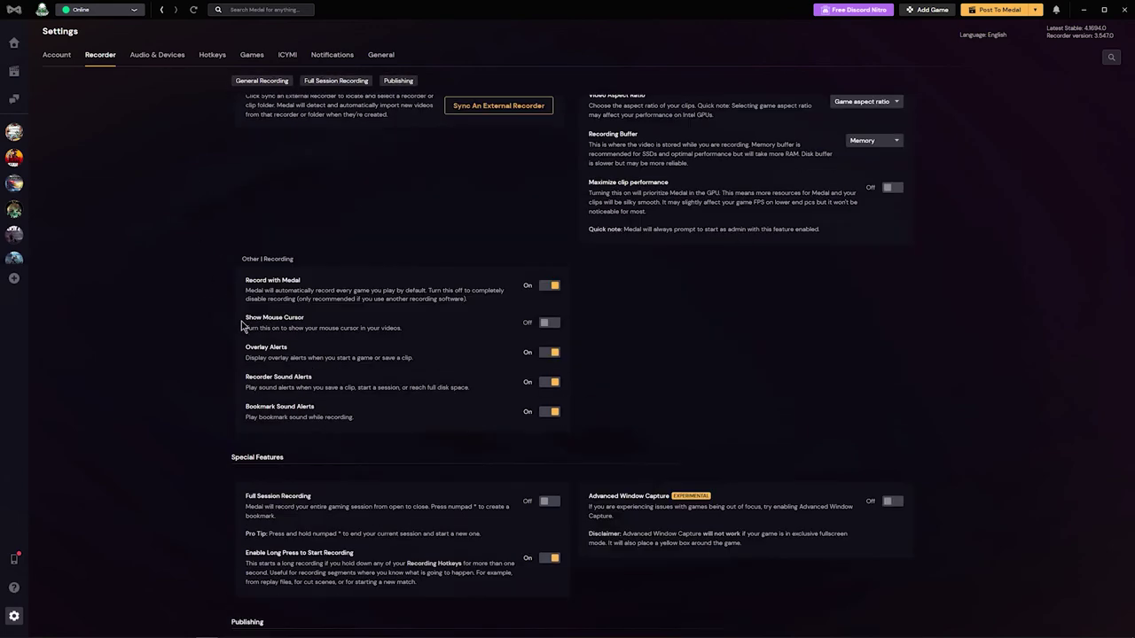
pyautogui.scroll(-3, 240, 328)
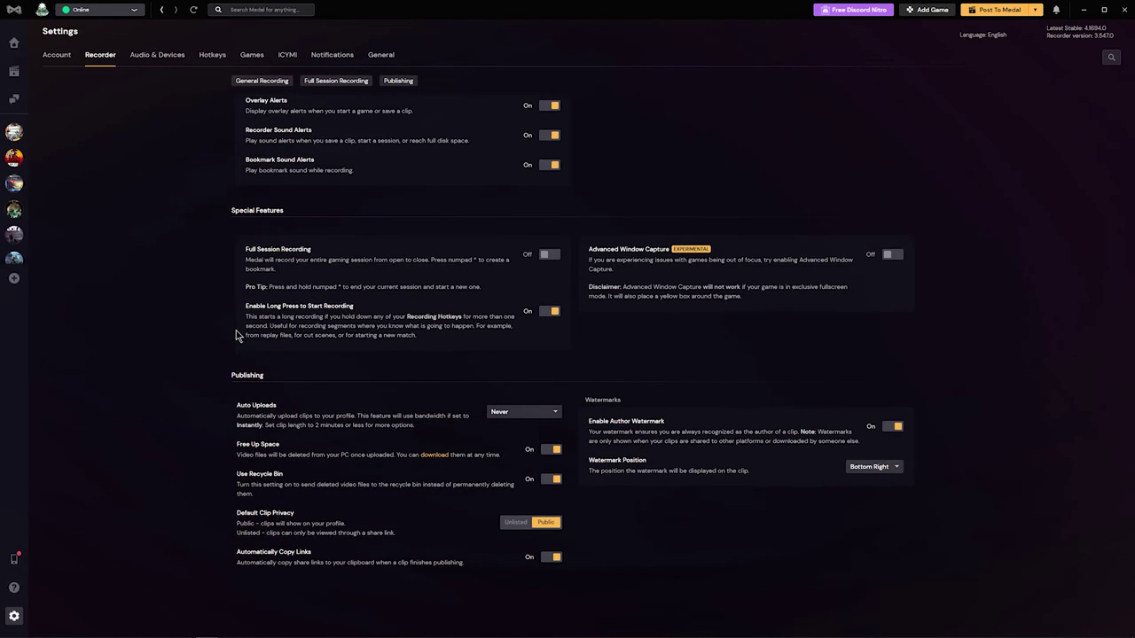
pyautogui.click(514, 413)
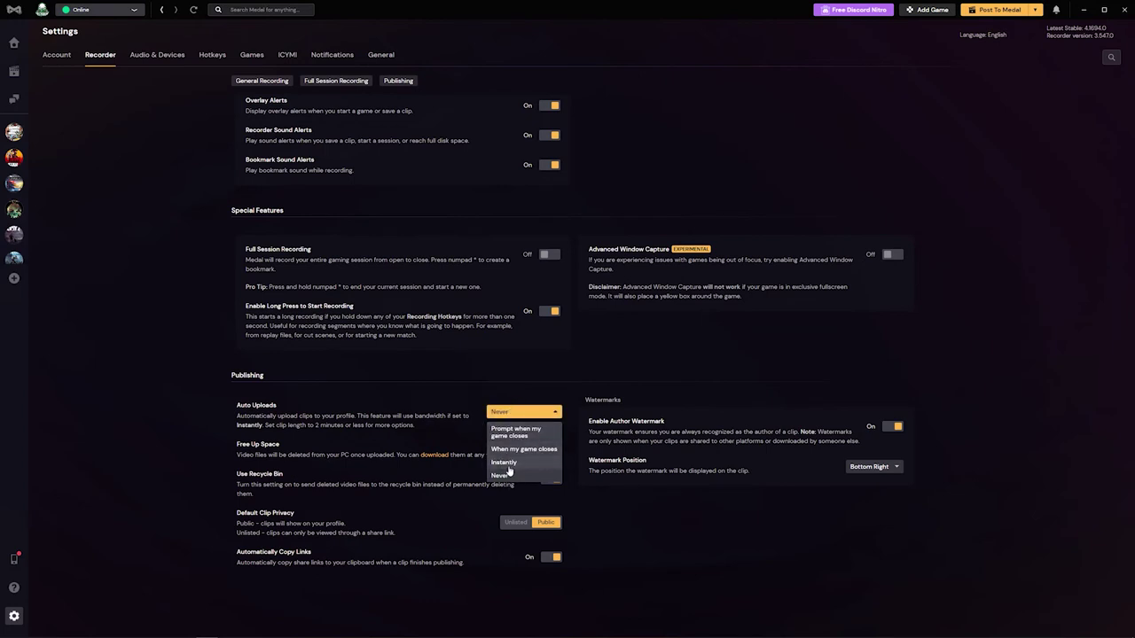
pyautogui.click(543, 414)
pyautogui.click(509, 414)
pyautogui.click(510, 413)
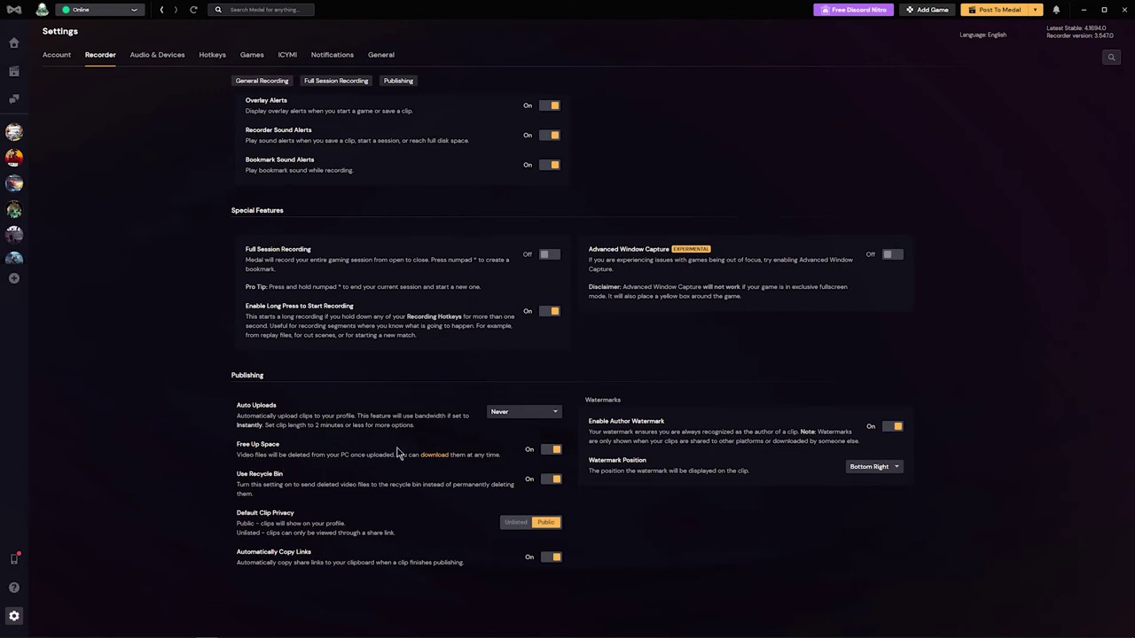
pyautogui.click(14, 71)
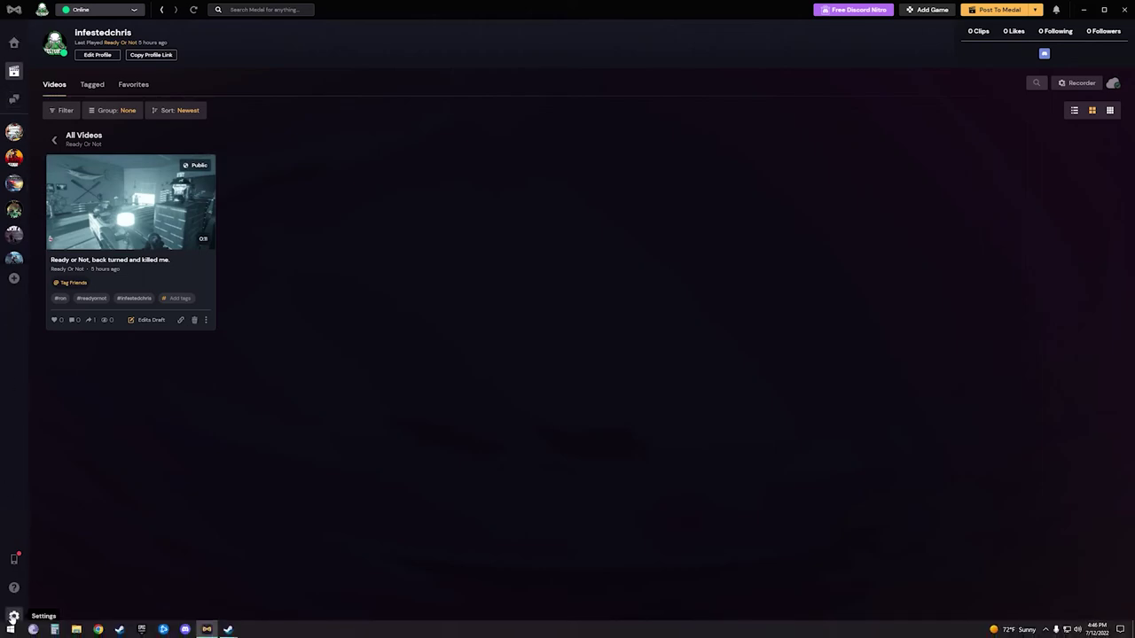
pyautogui.click(14, 615)
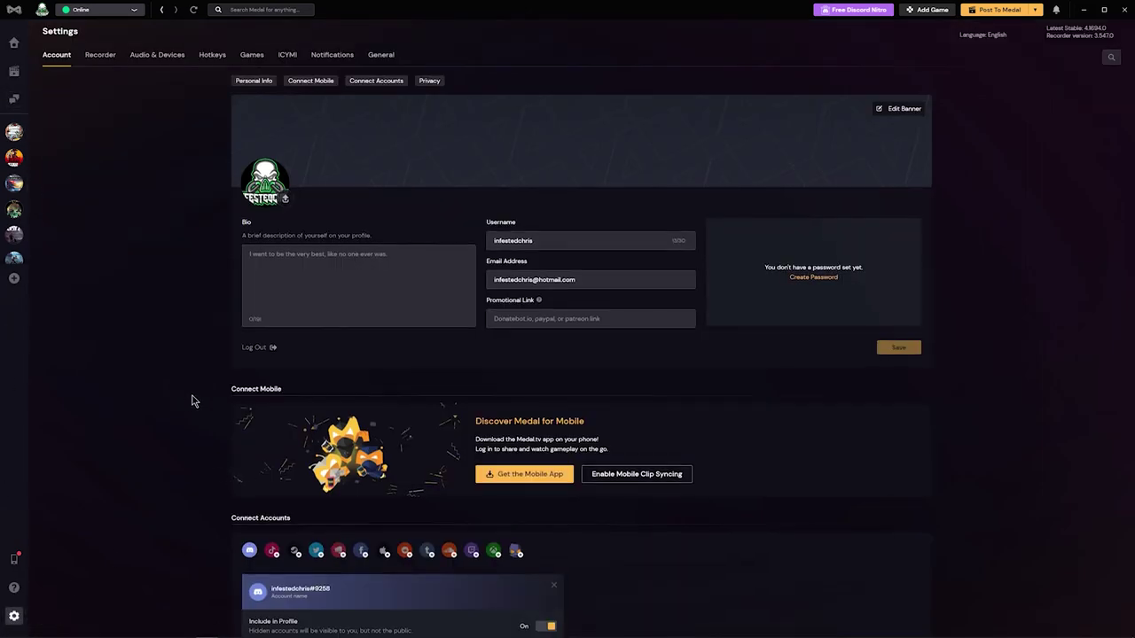
pyautogui.scroll(-5, 195, 379)
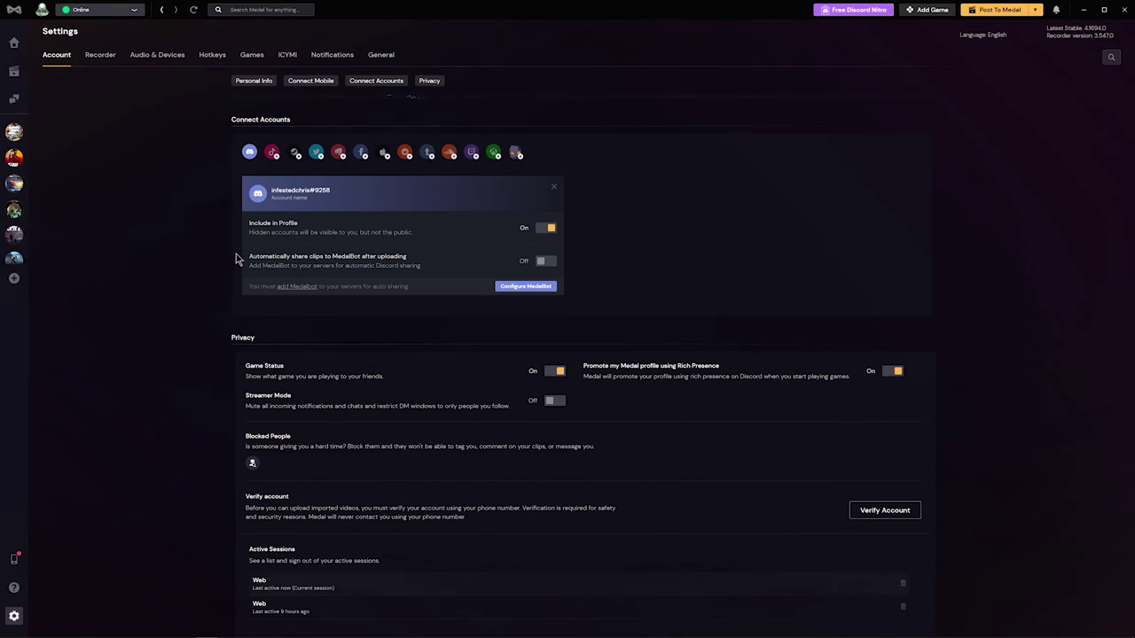
pyautogui.scroll(-2, 209, 415)
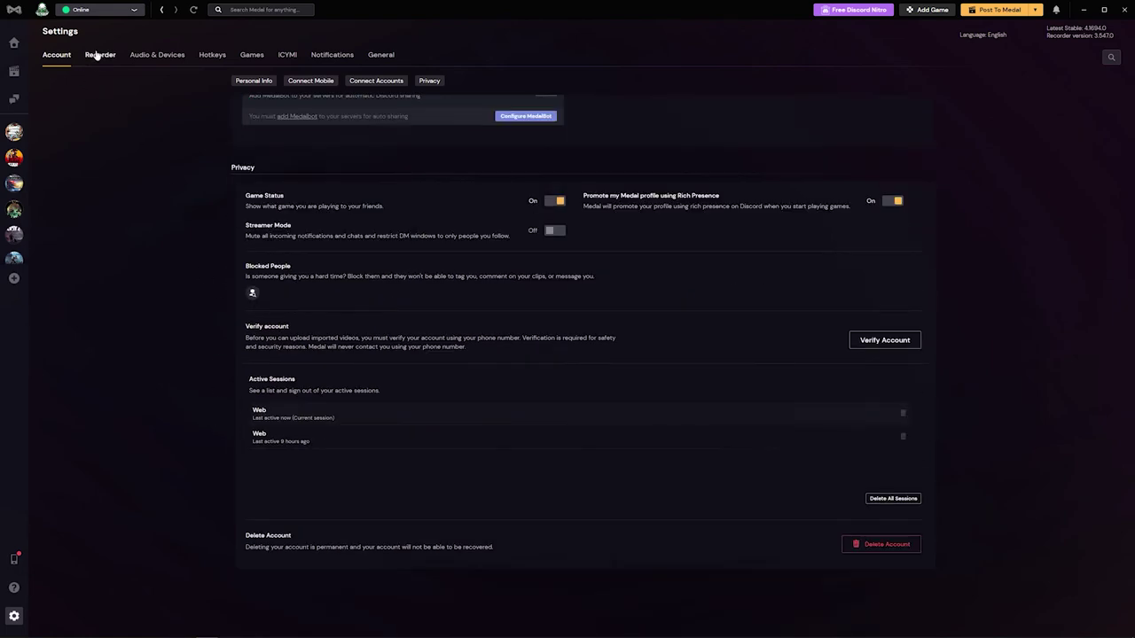
pyautogui.click(99, 56)
pyautogui.scroll(-5, 190, 433)
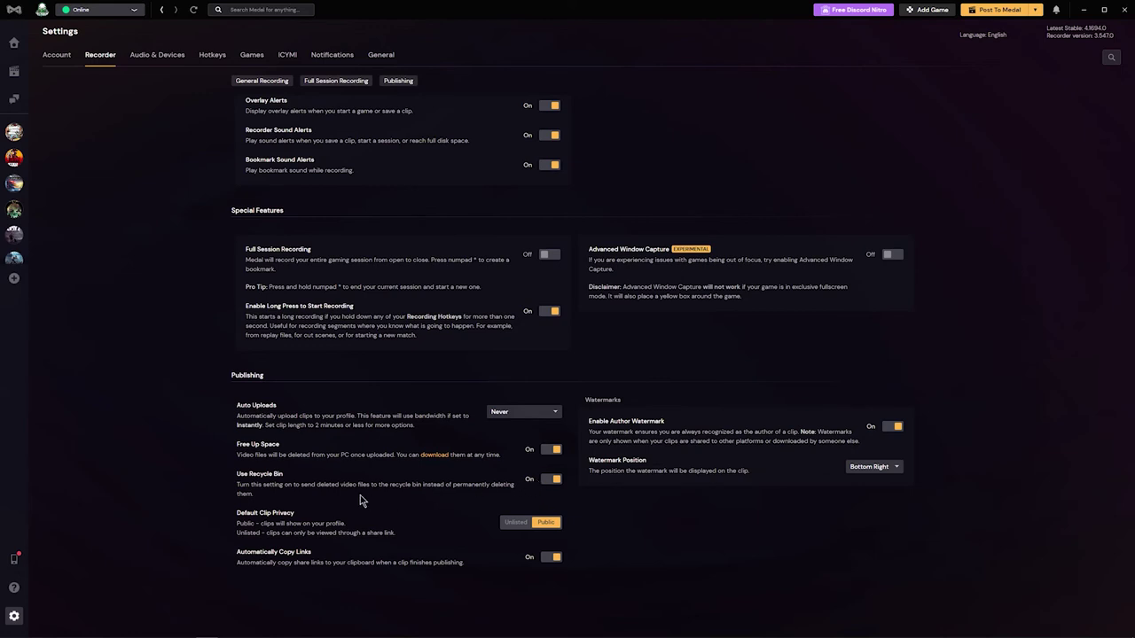
pyautogui.click(1036, 10)
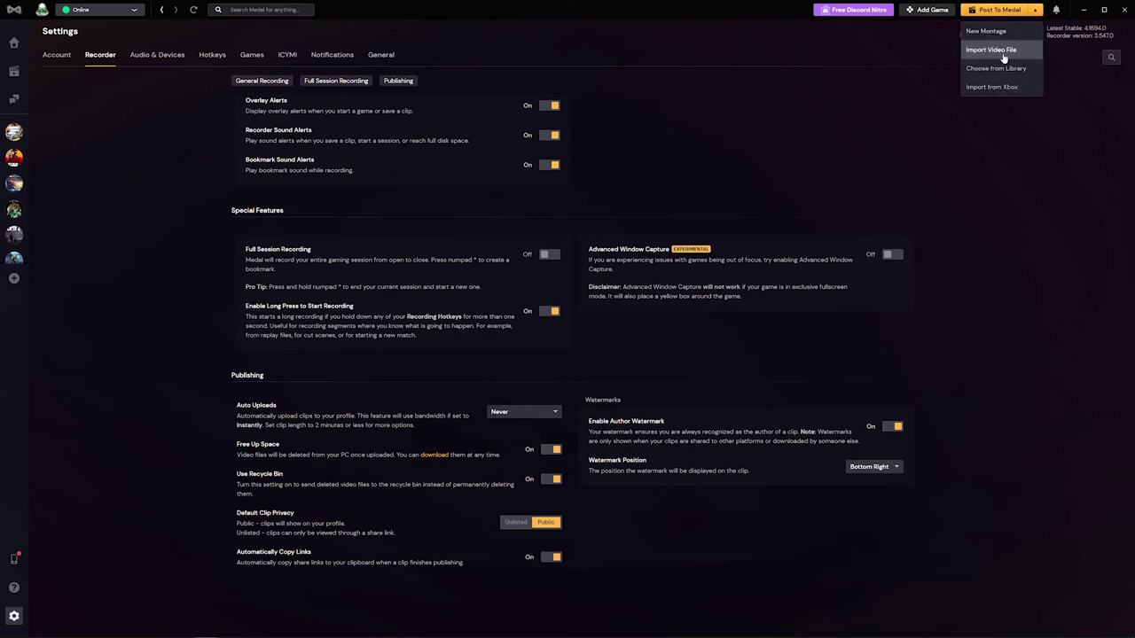
pyautogui.click(811, 170)
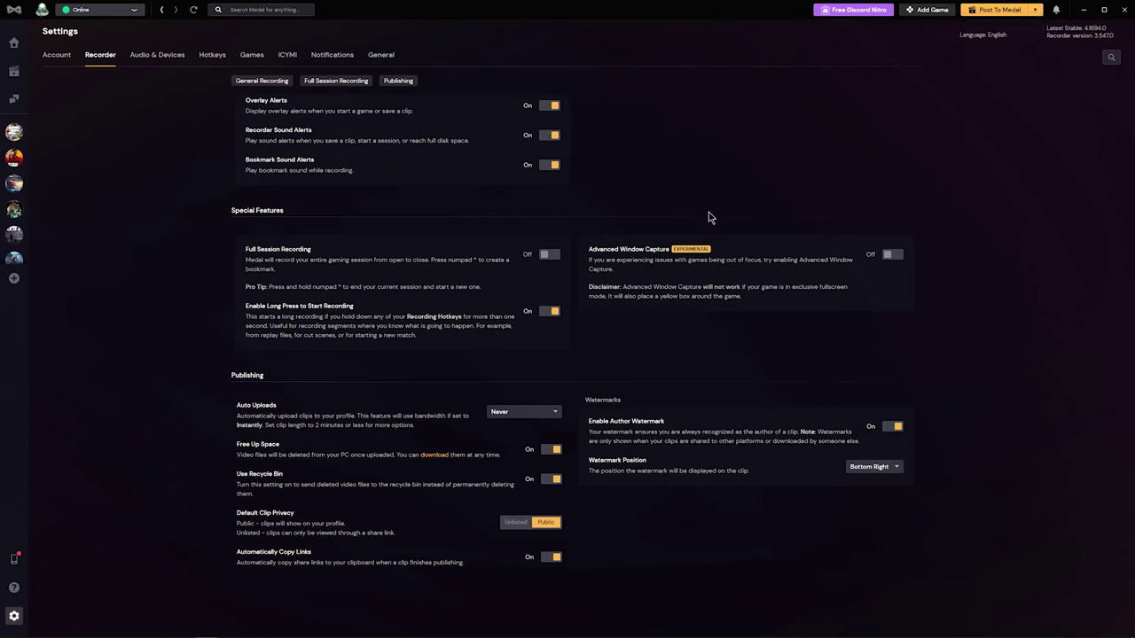
pyautogui.click(1036, 11)
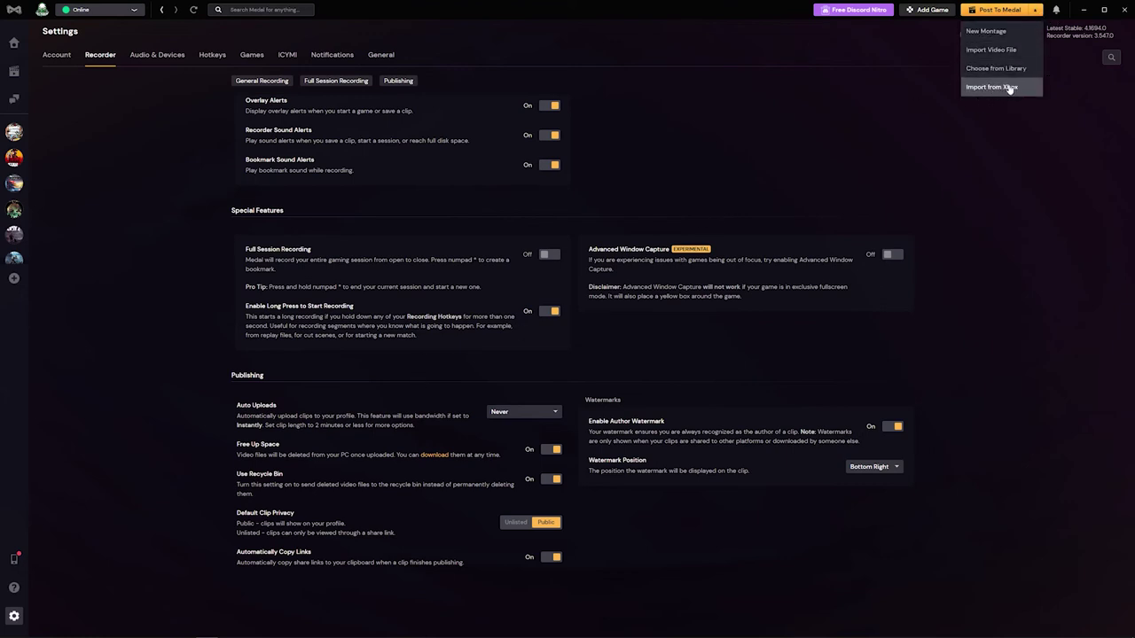
pyautogui.click(796, 174)
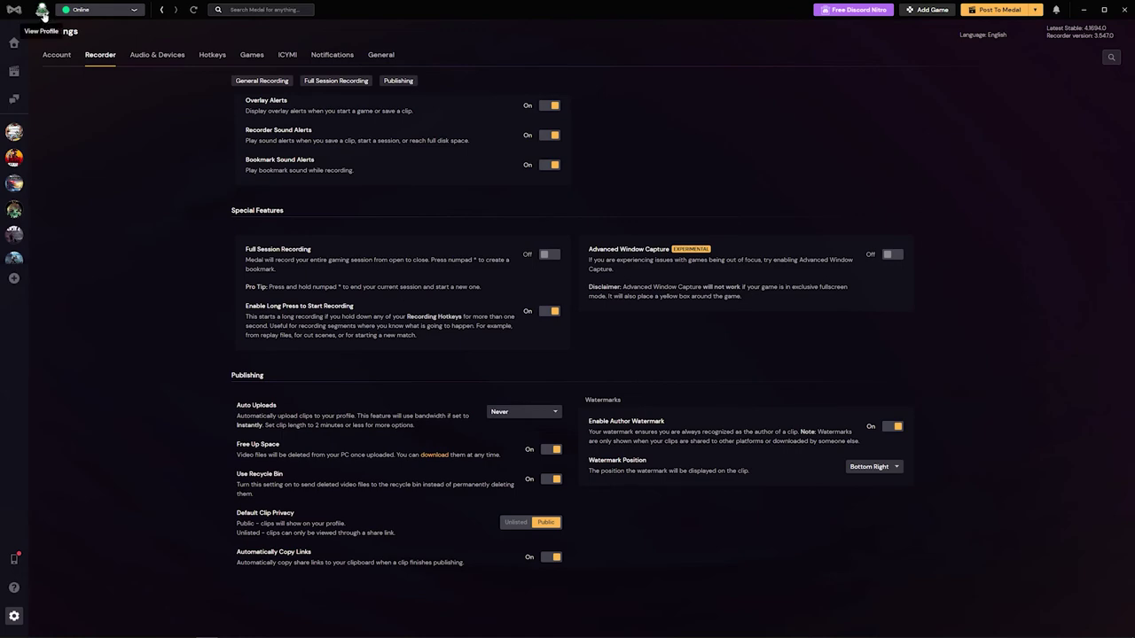
pyautogui.scroll(5, 109, 222)
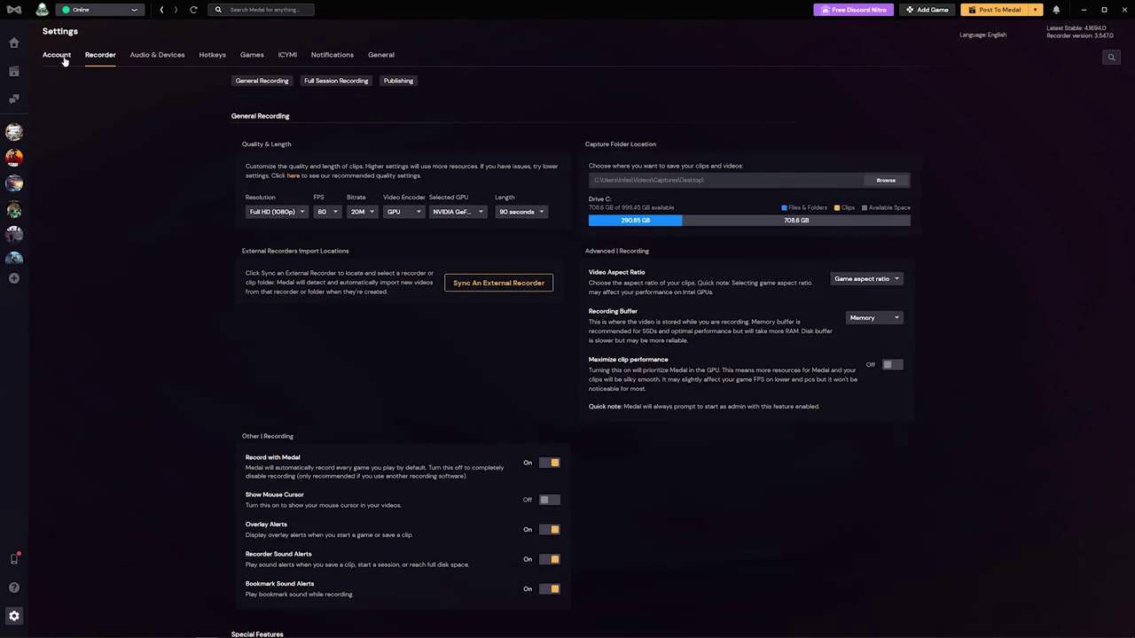
pyautogui.click(64, 60)
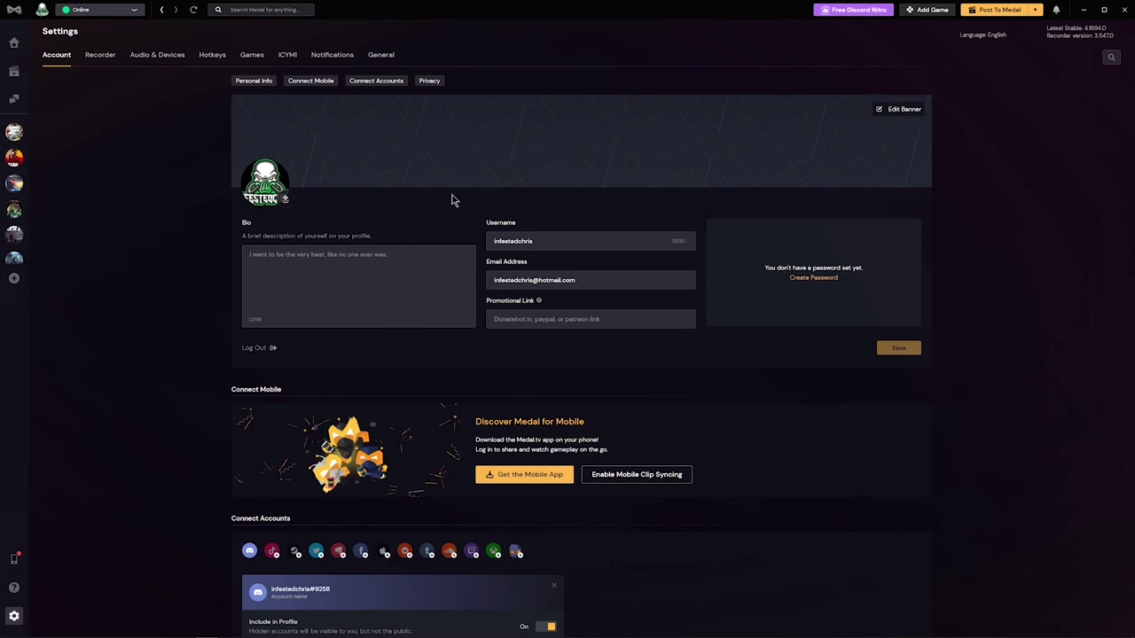
pyautogui.click(105, 57)
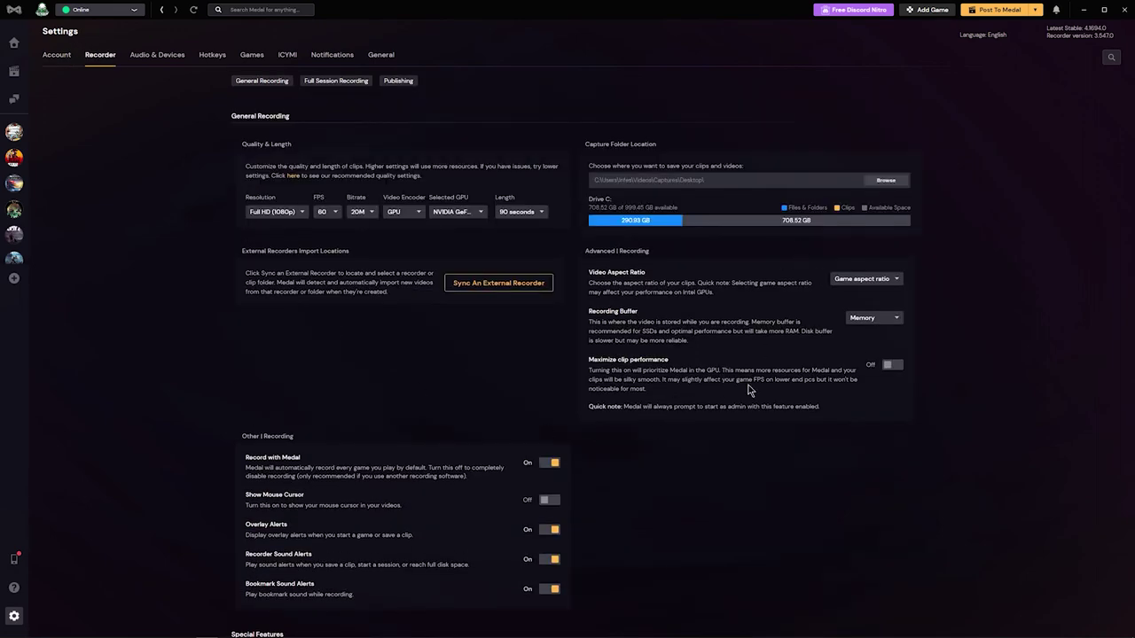
pyautogui.scroll(-5, 772, 387)
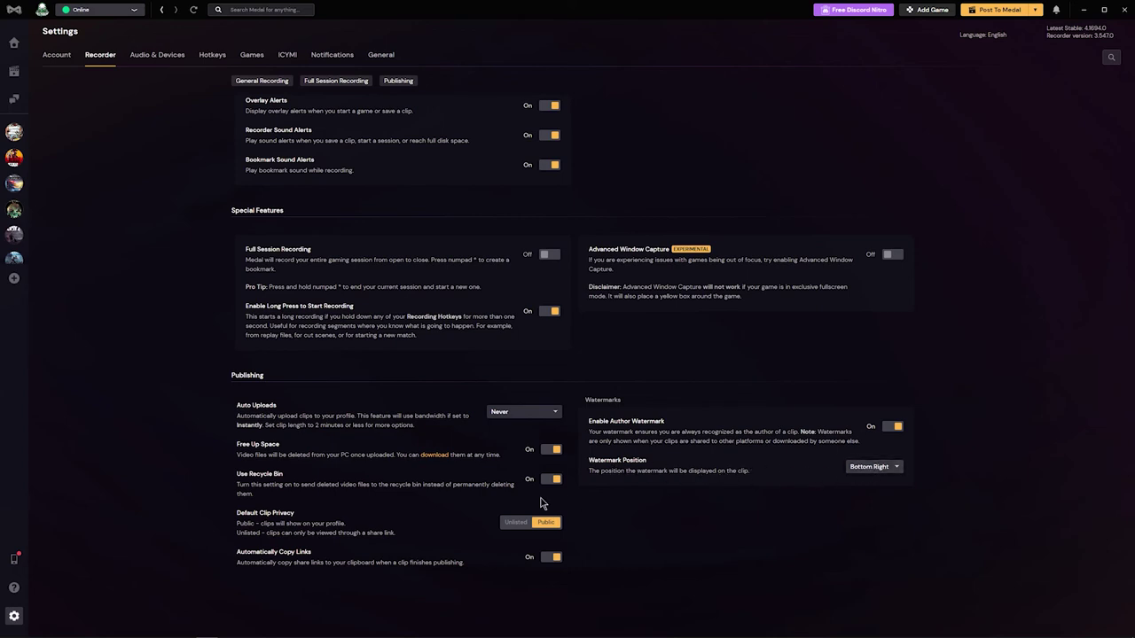
# Scroll back up through the Recorder settings page.
pyautogui.scroll(2, 520, 343)
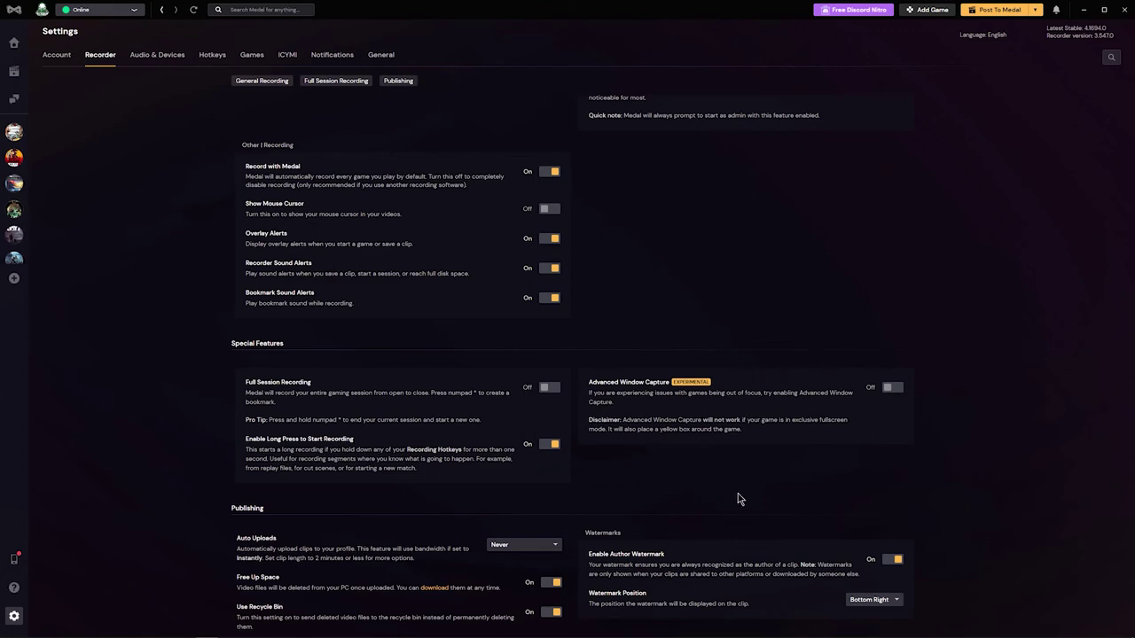
pyautogui.scroll(5, 588, 423)
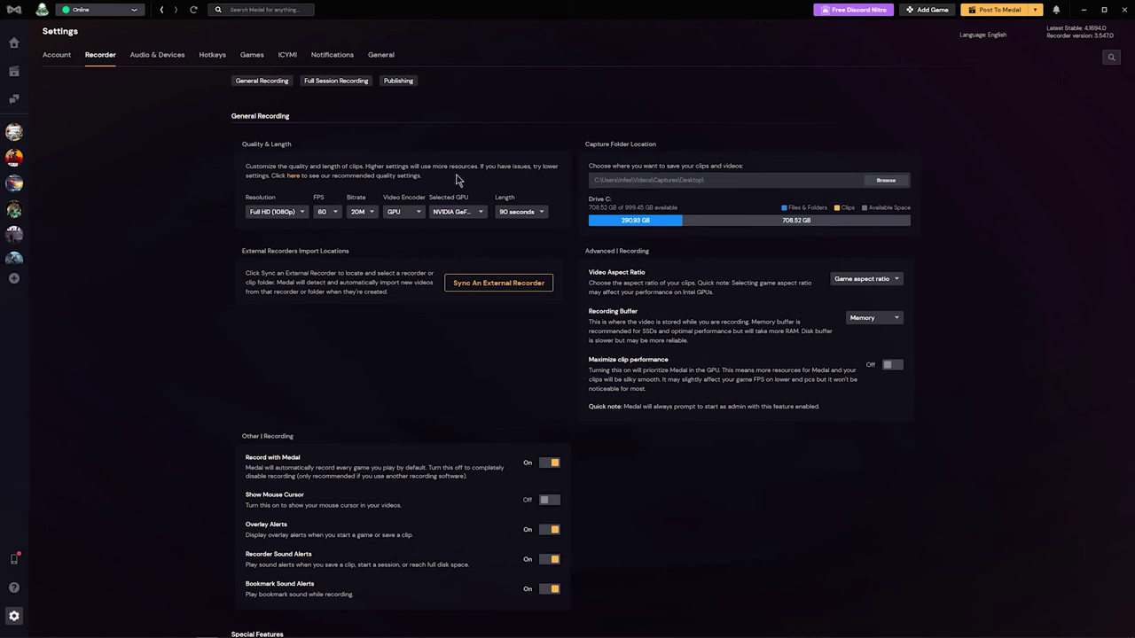
# Visit the Audio & Devices and Hotkeys pages, then switch to Account settings.
pyautogui.click(152, 58)
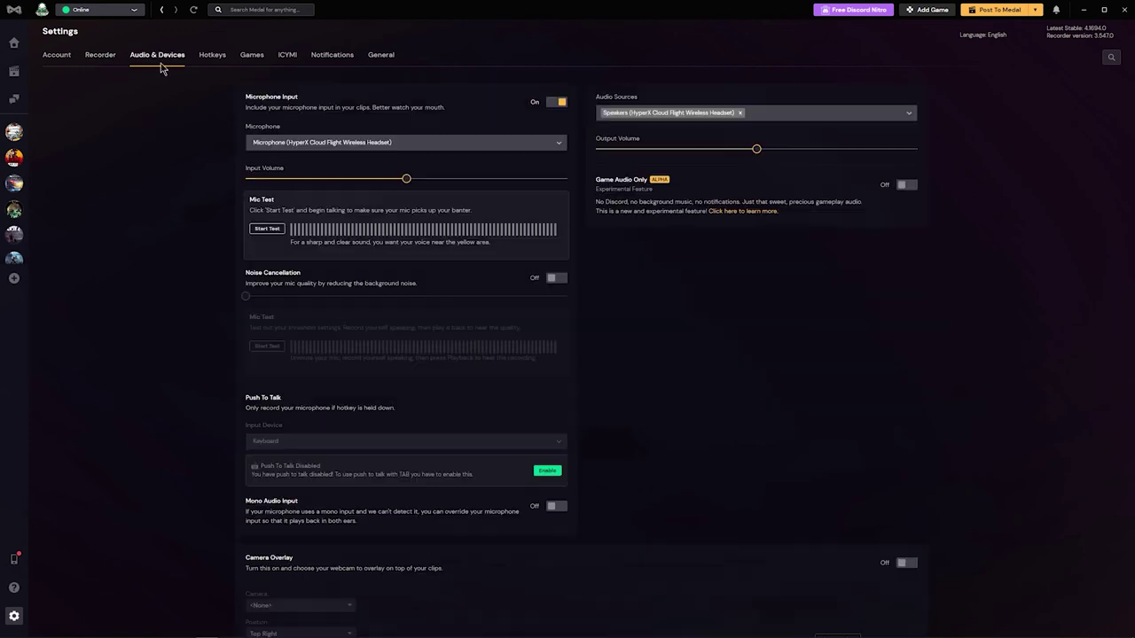
pyautogui.click(213, 55)
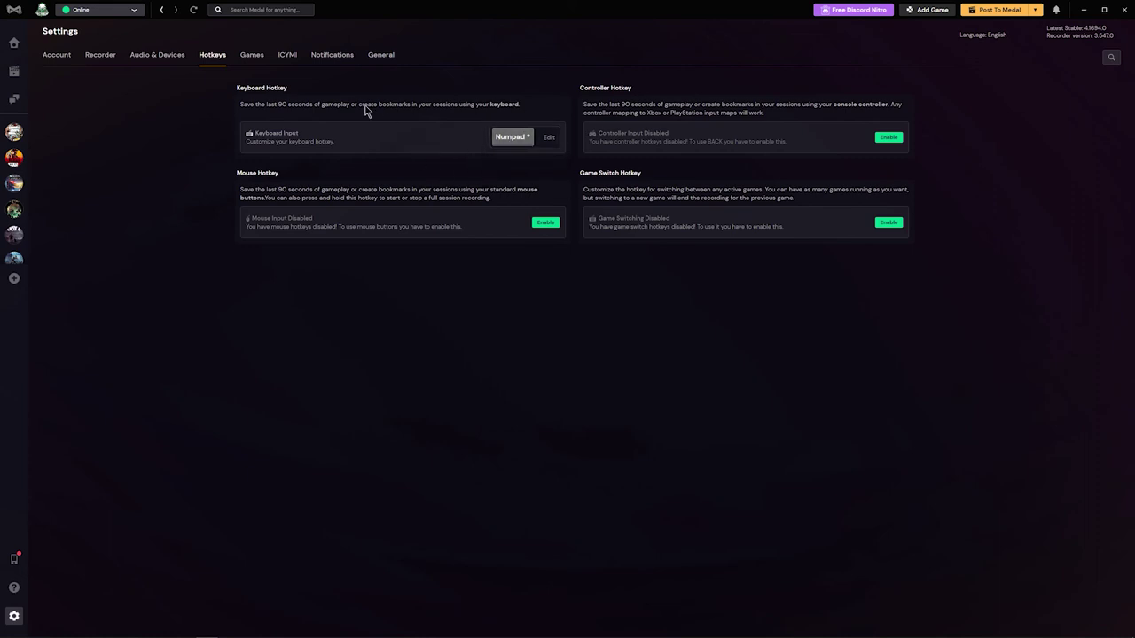
pyautogui.click(59, 57)
# Return to Recorder and scroll through Other Recording, Special Features and Publishing.
pyautogui.click(92, 57)
pyautogui.scroll(-3, 263, 236)
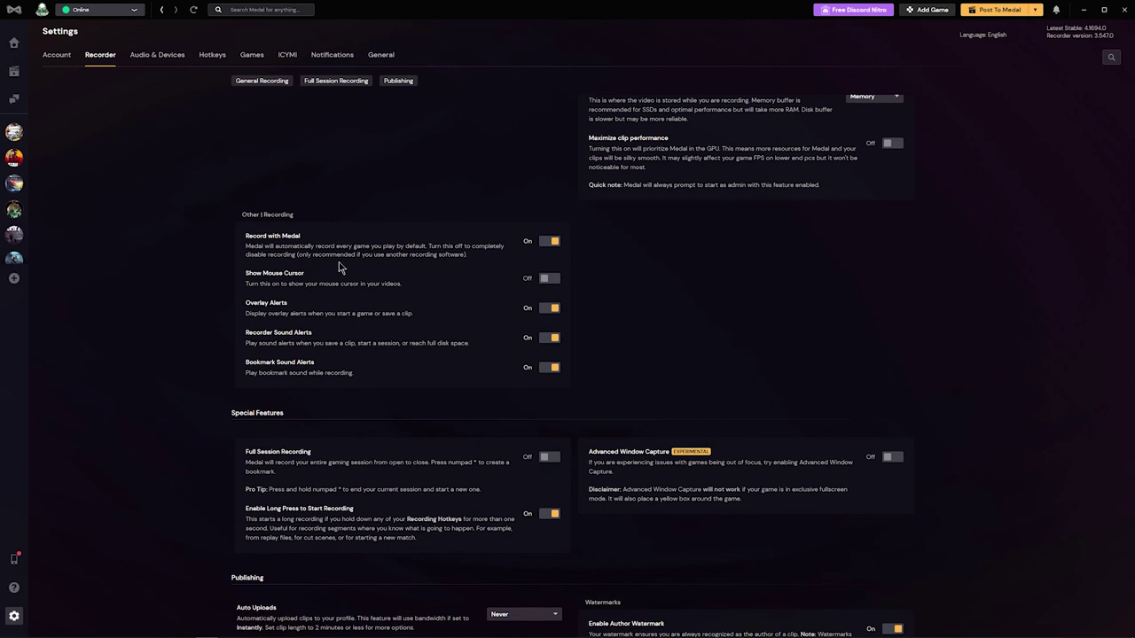
pyautogui.scroll(-2, 399, 272)
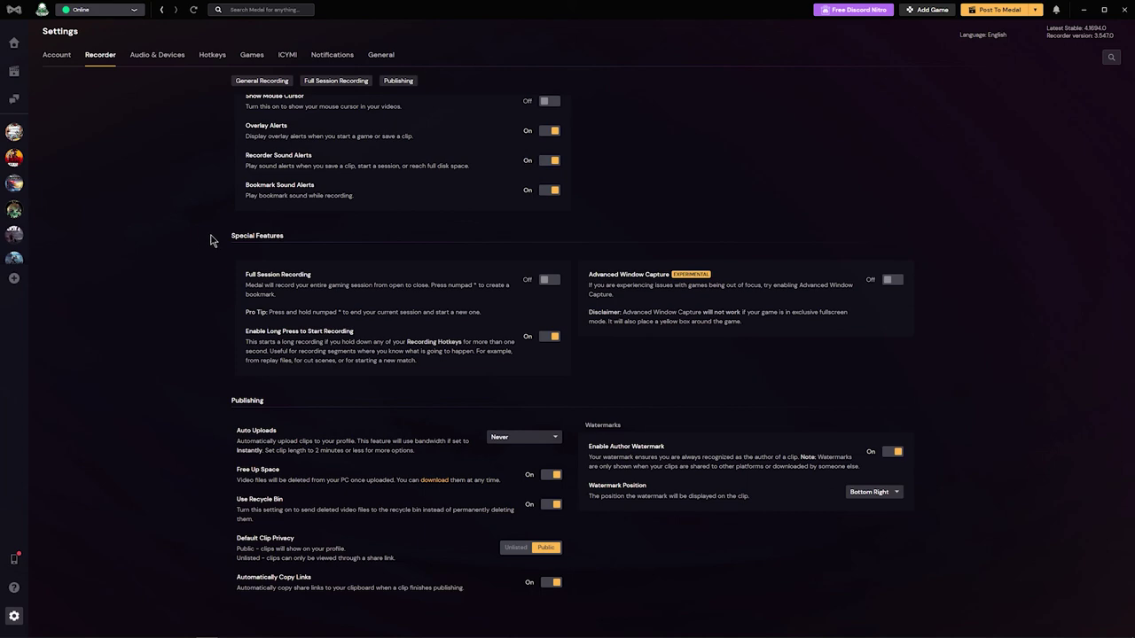
pyautogui.scroll(-1, 213, 328)
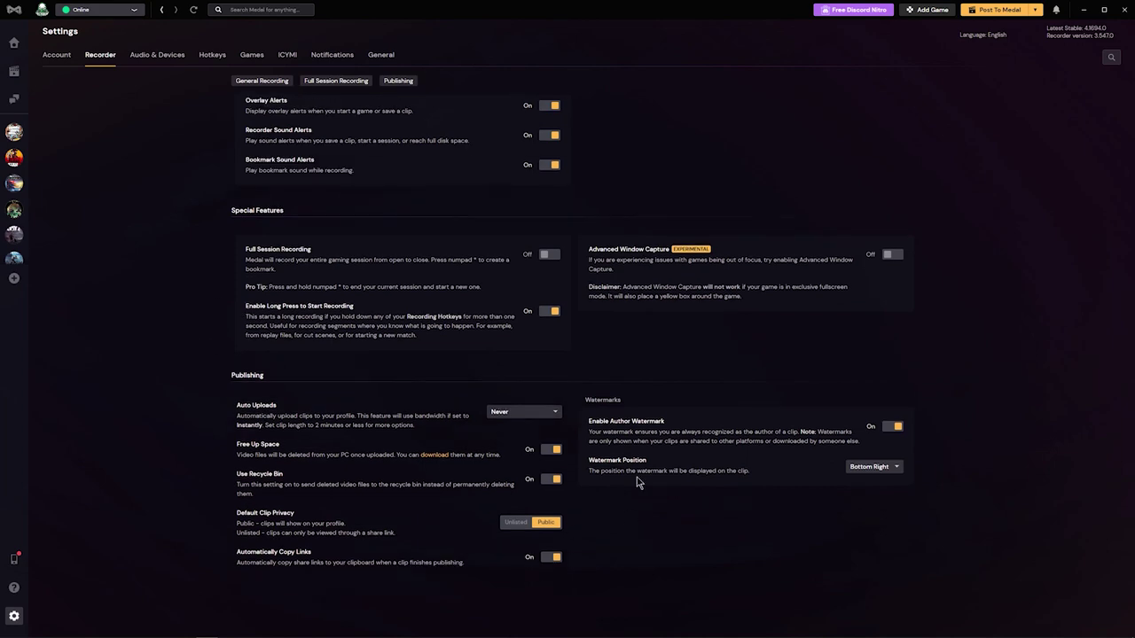
pyautogui.scroll(5, 161, 369)
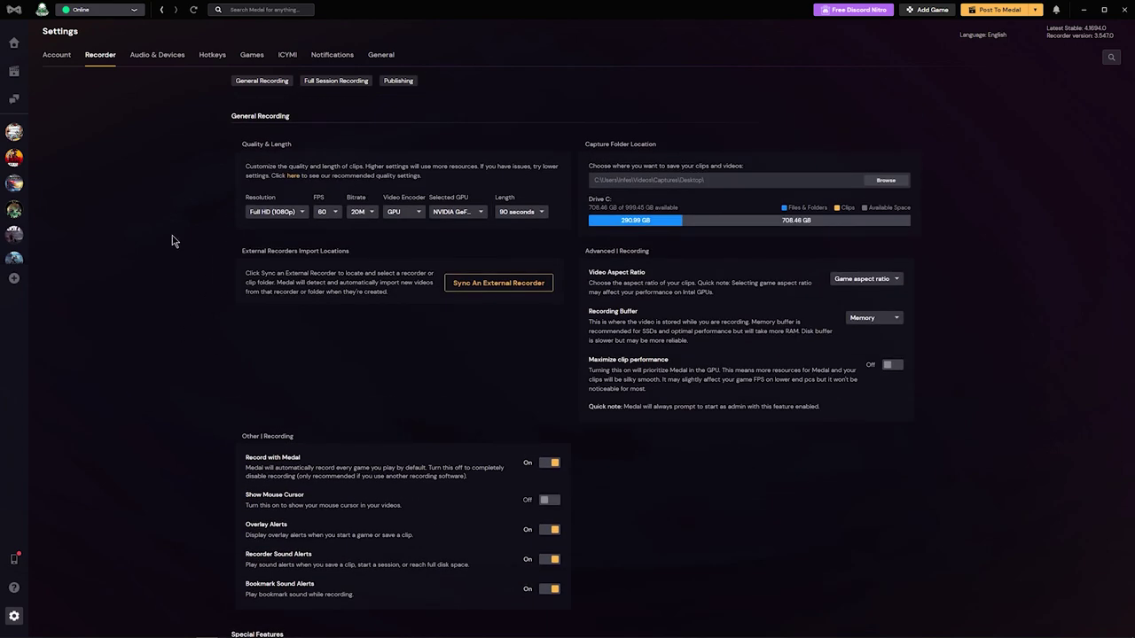